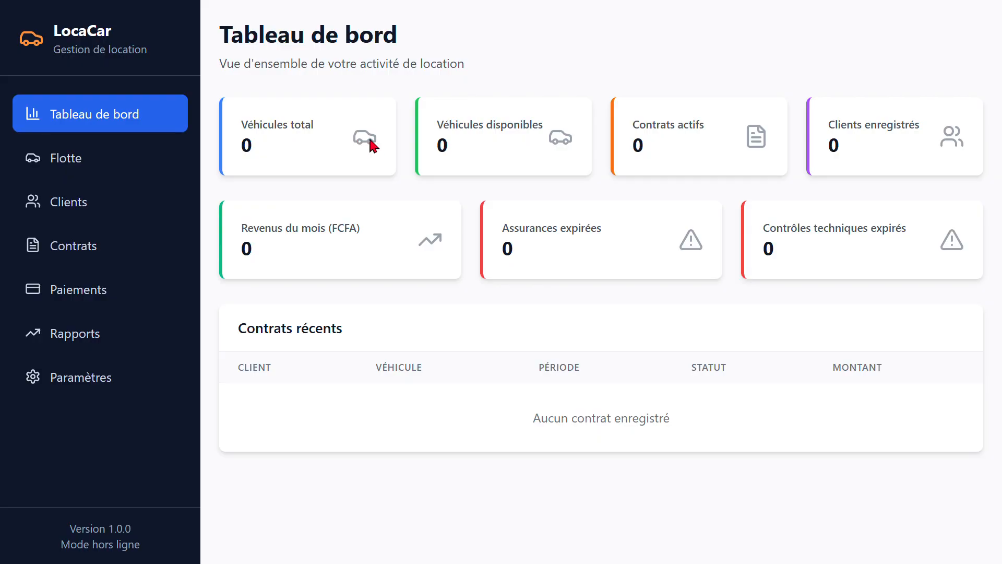
# Start adding a vehicle to the fleet and enter 12344AN as its registration
pyautogui.moveTo(548, 130); pyautogui.dragTo(487, 127)
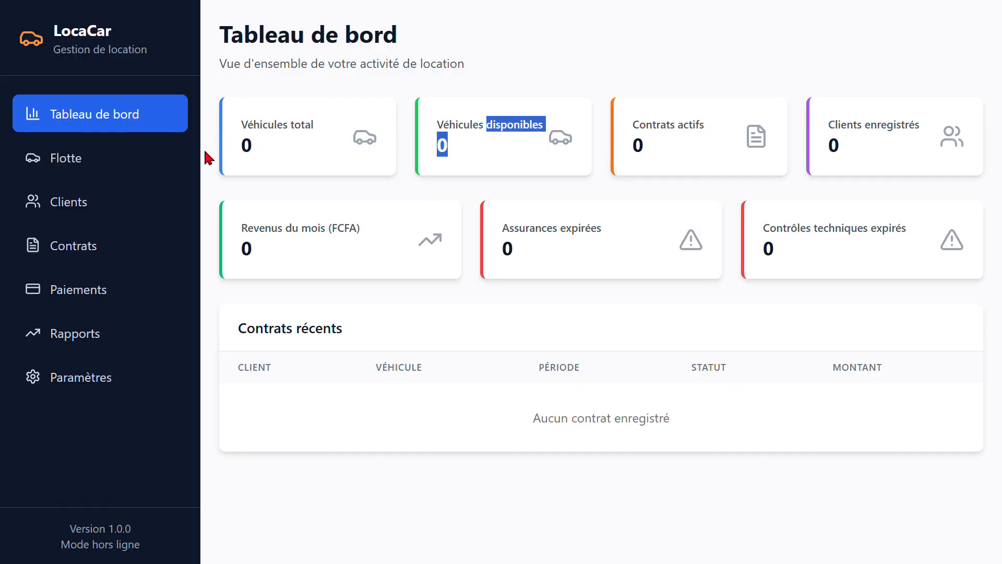
pyautogui.click(162, 156)
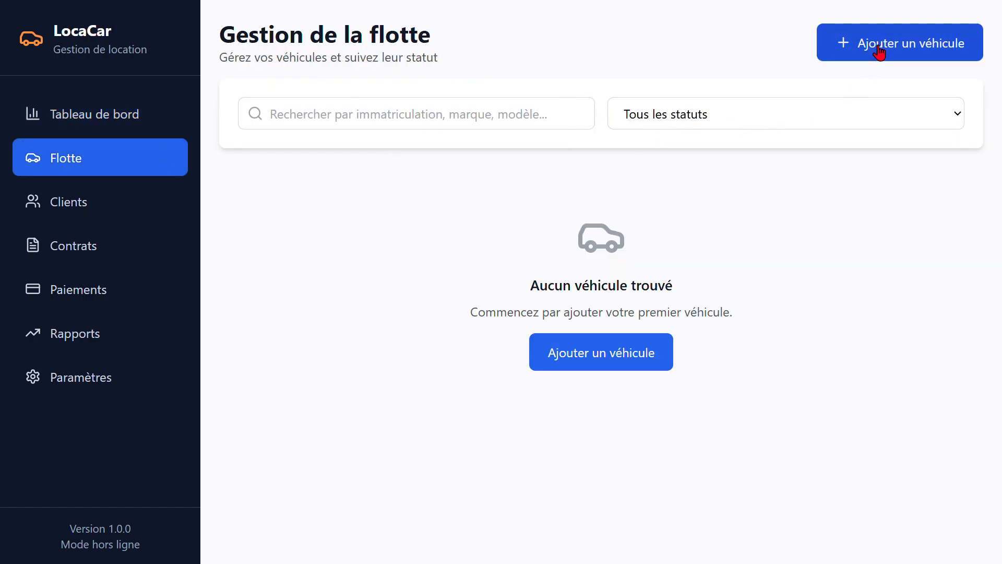
pyautogui.click(564, 362)
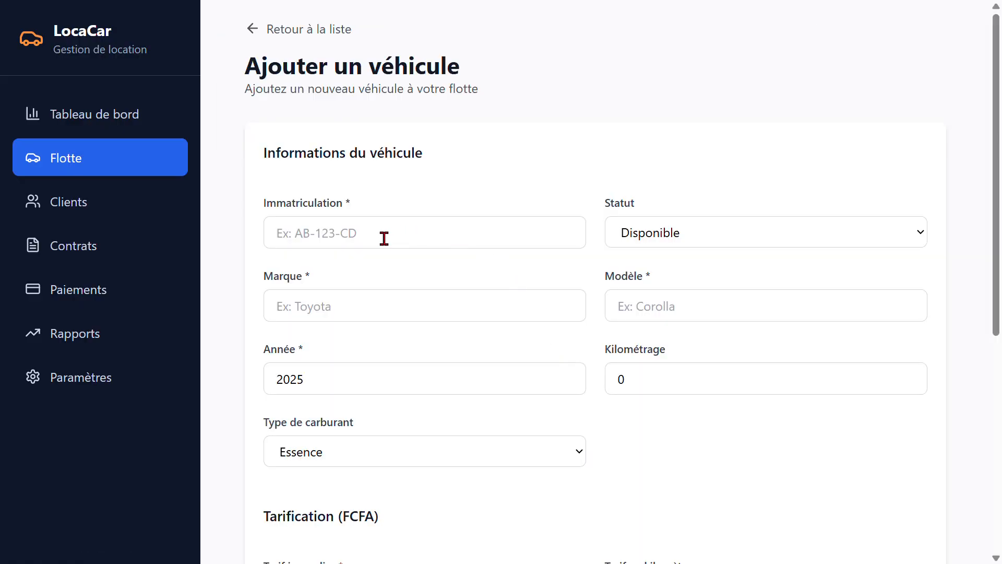
pyautogui.click(331, 247)
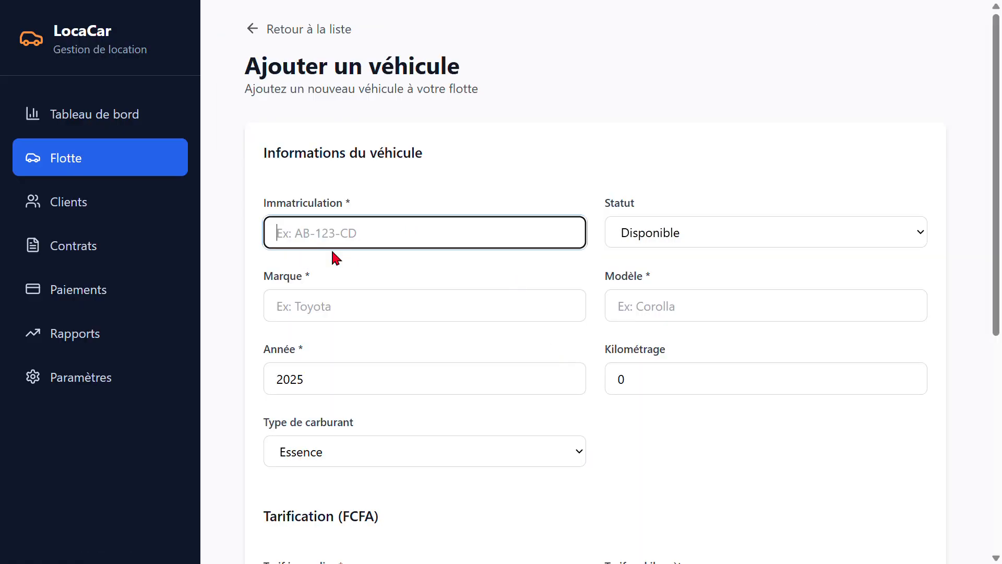
pyautogui.write('12344AN')
pyautogui.click(377, 276)
# Keep the vehicle's status as Disponible, and set its brand to Toyota and its model to Corrolla
pyautogui.click(671, 231)
pyautogui.click(510, 270)
pyautogui.click(384, 315)
pyautogui.click(378, 336)
pyautogui.click(753, 311)
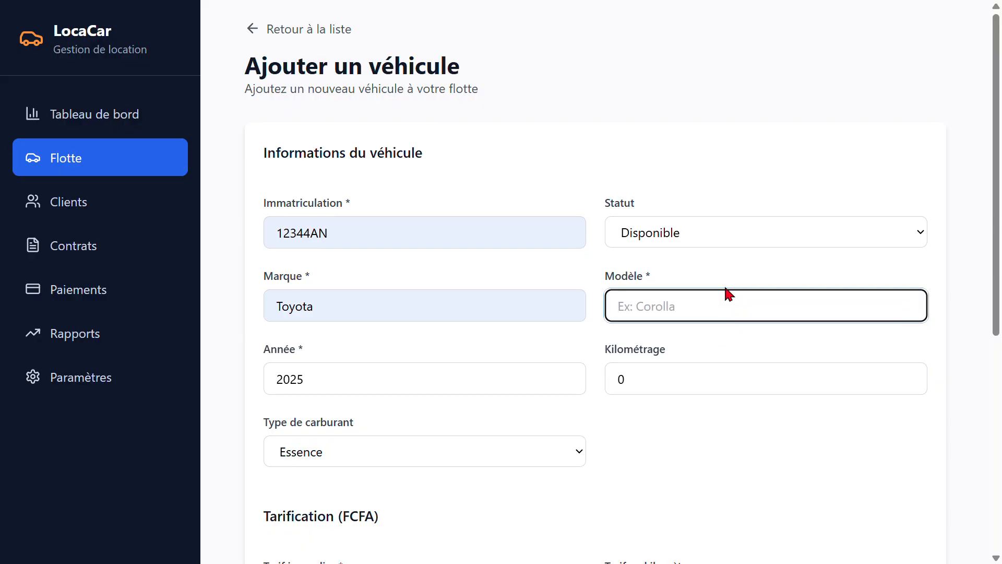
pyautogui.write('Corrola')
pyautogui.scroll(-1, 527, 320)
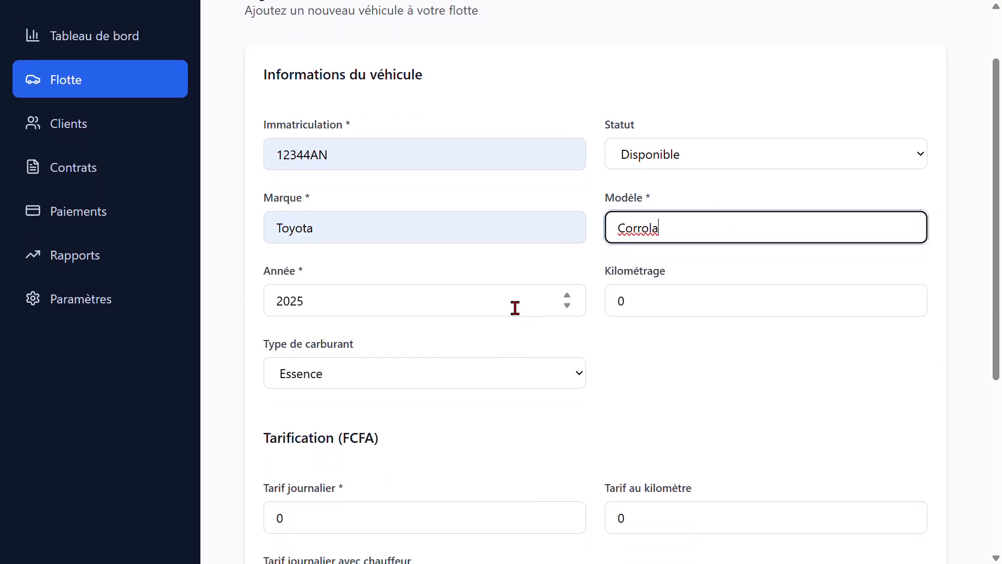
pyautogui.press('Left')
pyautogui.write('l')
# Set the vehicle's year to 2022 and its mileage to 9000
pyautogui.tripleClick(567, 304)
pyautogui.click(696, 317)
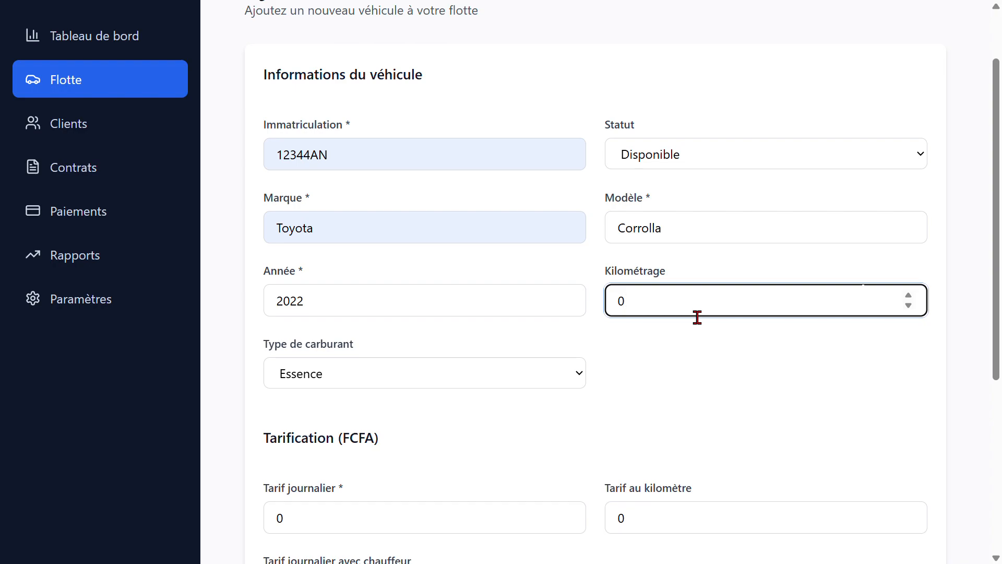
pyautogui.write('9000')
pyautogui.press('BackSpace')
pyautogui.write('1')
# Set the vehicle's fuel type to Hybride
pyautogui.scroll(-5, 505, 300)
pyautogui.scroll(2, 396, 231)
pyautogui.click(391, 228)
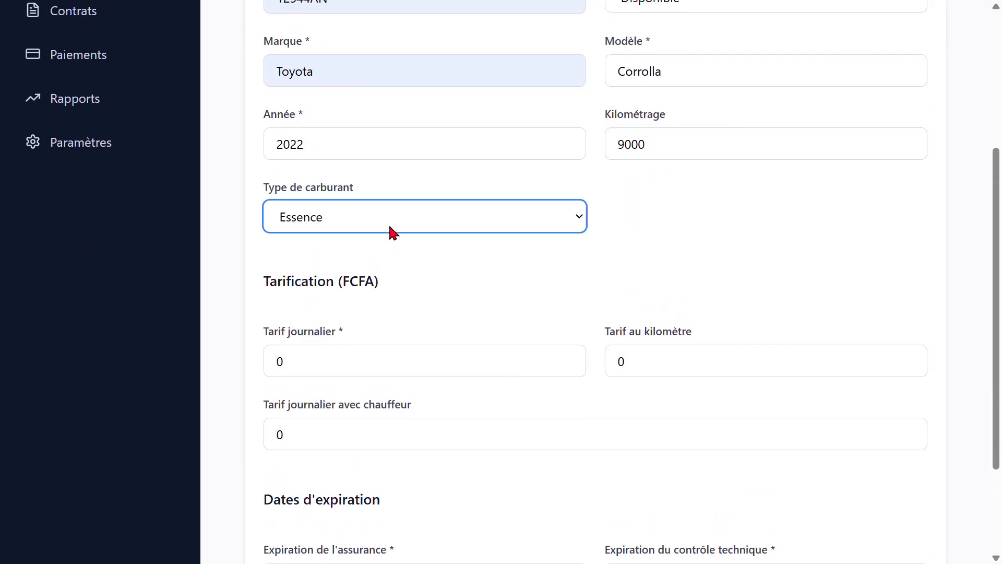
pyautogui.click(378, 294)
# Set the vehicle's daily rate to 2000 FCFA and its per-kilometre rate to 100 FCFA
pyautogui.scroll(-1, 387, 266)
pyautogui.click(326, 299)
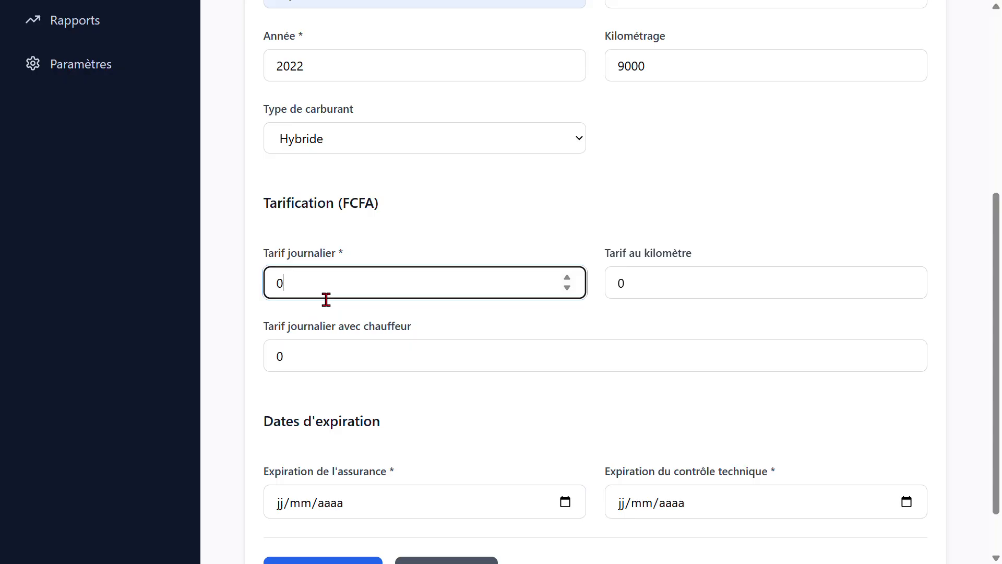
pyautogui.write('2000')
pyautogui.press('Up')
pyautogui.press('Down')
pyautogui.click(701, 280)
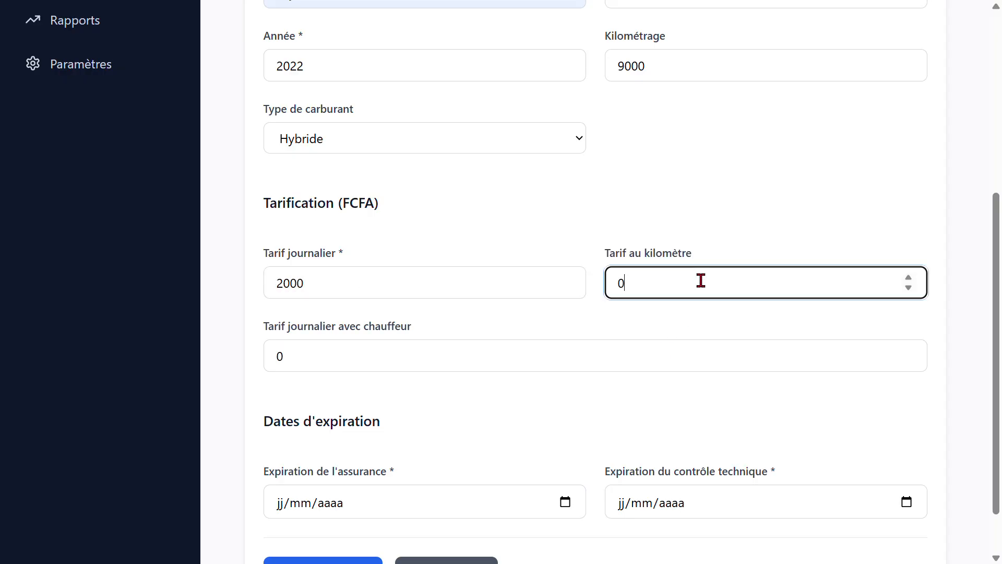
pyautogui.press('Up')
pyautogui.write('00')
# Set the vehicle's daily rate with driver to 4000 FCFA
pyautogui.scroll(-1, 314, 366)
pyautogui.click(321, 300)
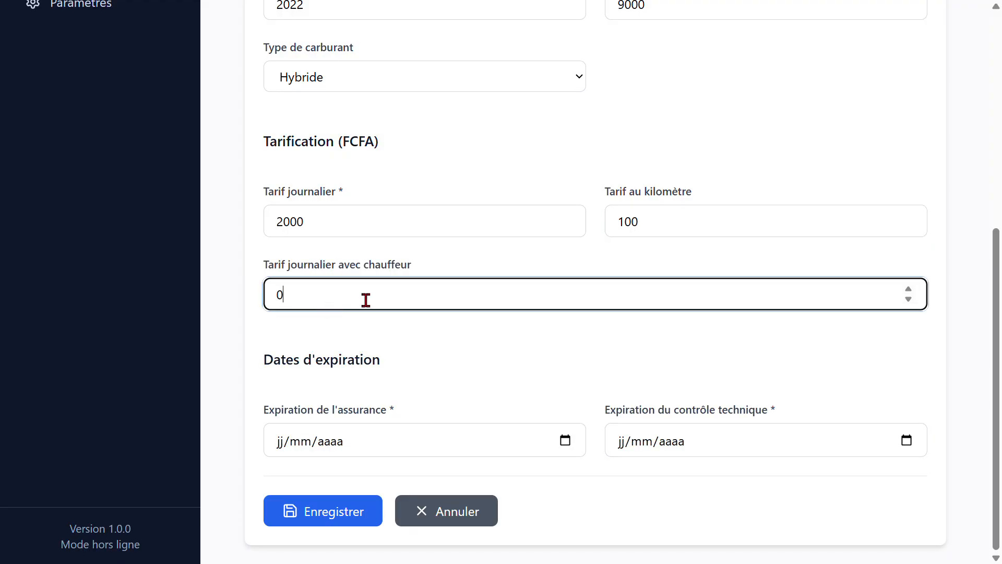
pyautogui.write('1')
pyautogui.write('4000')
pyautogui.scroll(1, 366, 300)
pyautogui.scroll(-2, 365, 300)
pyautogui.press('Up')
pyautogui.press('Up')
# Set the insurance expiry to 14/09/2025 and the technical inspection expiry to 15/09/2025, and save the vehicle
pyautogui.click(371, 437)
pyautogui.click(565, 440)
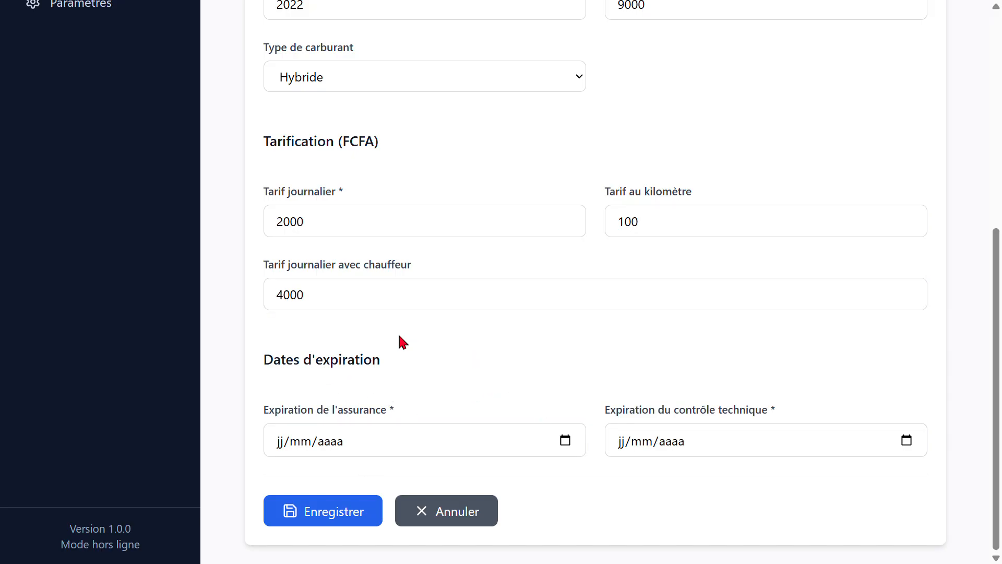
pyautogui.click(409, 300)
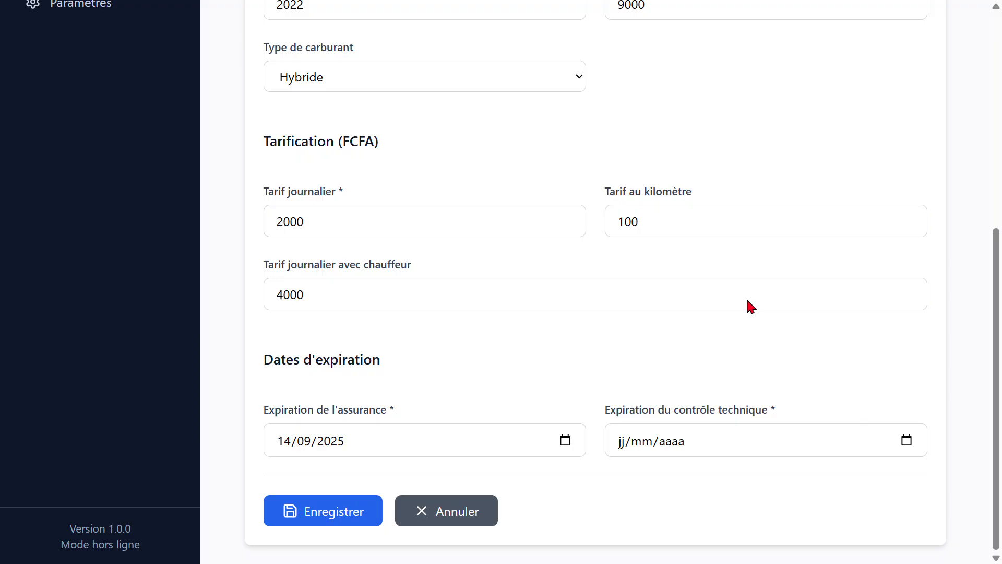
pyautogui.click(631, 315)
pyautogui.scroll(7, 394, 320)
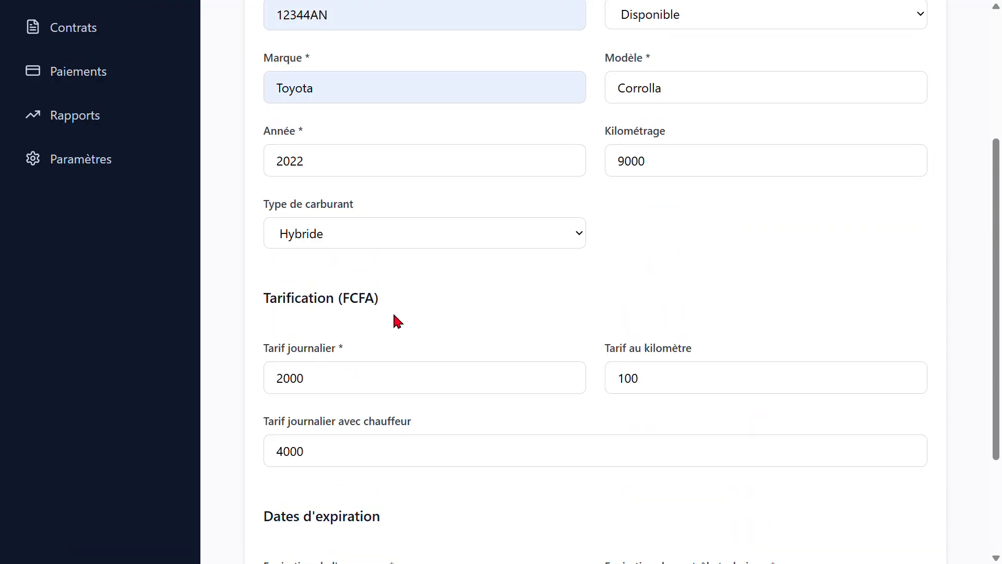
pyautogui.scroll(-1, 500, 270)
pyautogui.scroll(-7, 362, 510)
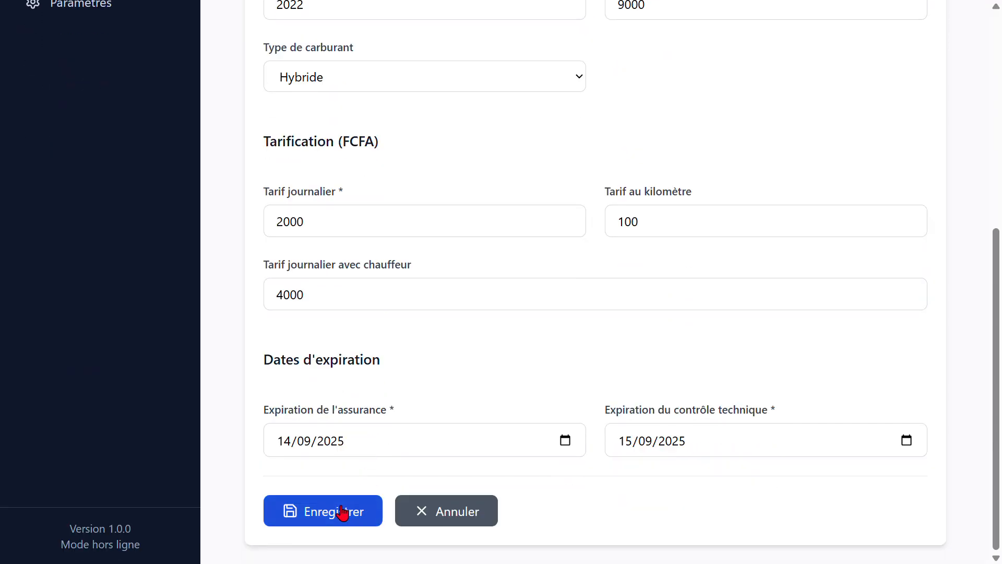
pyautogui.click(347, 512)
# Start adding a client and enter the client's first name and last name
pyautogui.click(102, 217)
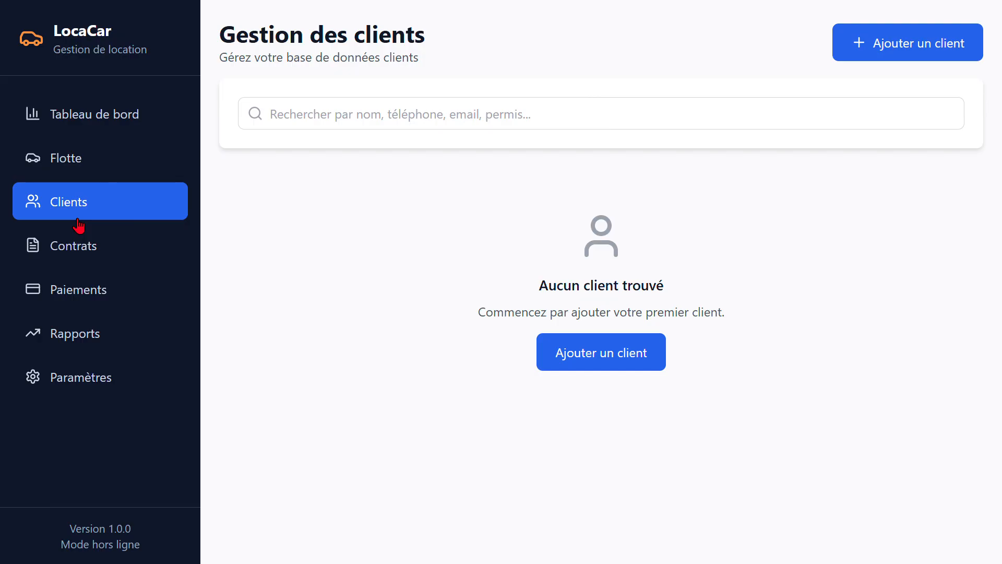
pyautogui.click(584, 362)
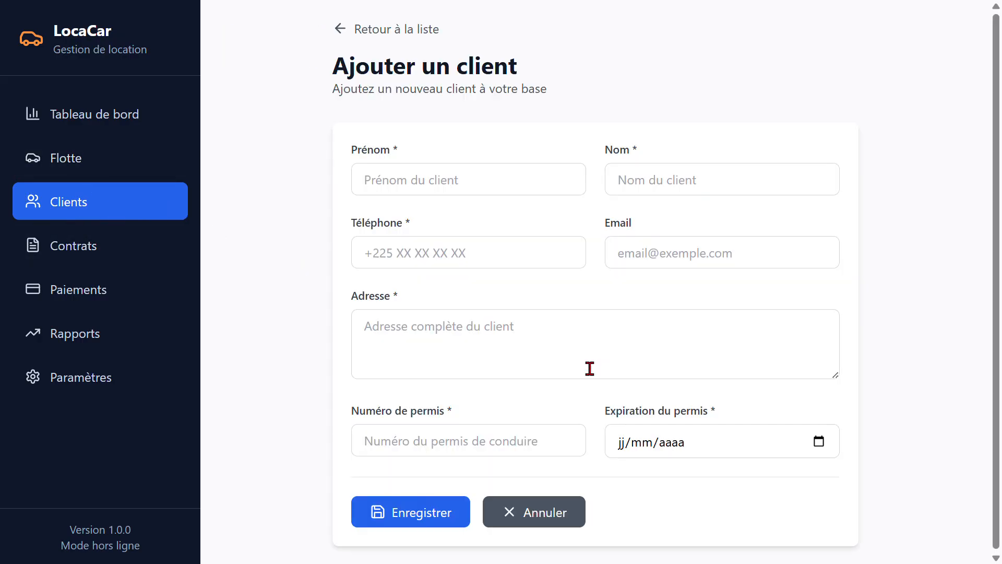
pyautogui.click(486, 181)
pyautogui.click(362, 224)
pyautogui.click(420, 186)
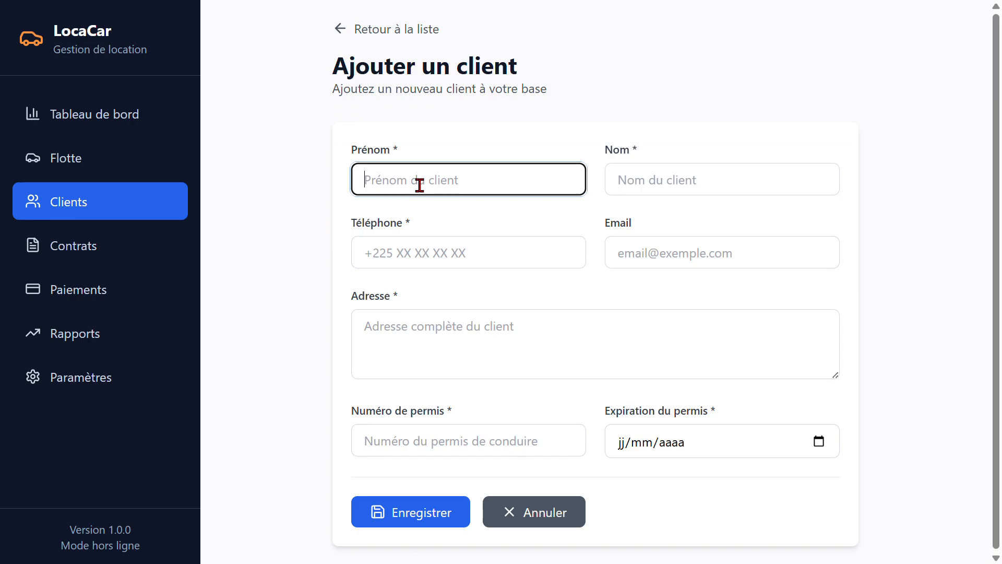
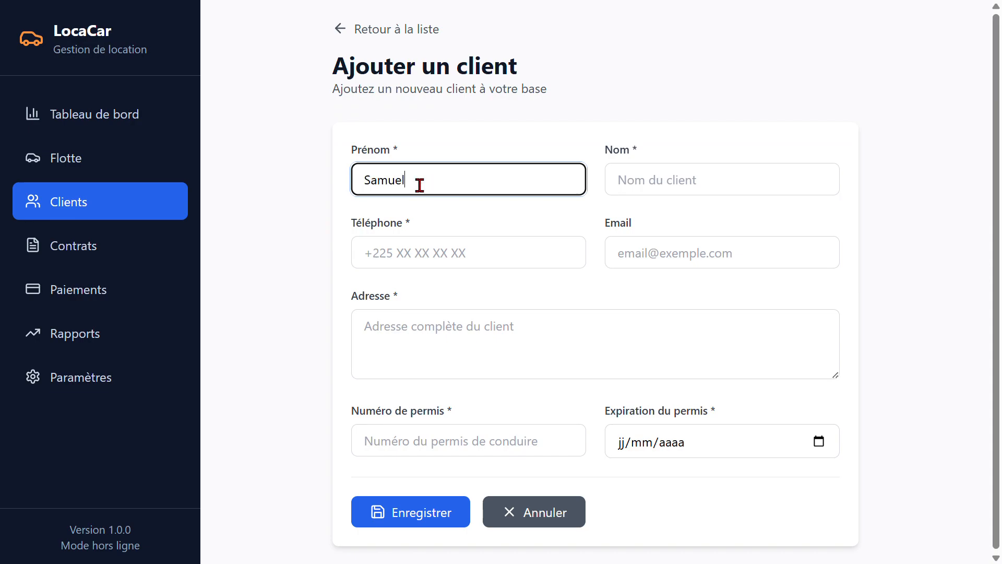
pyautogui.click(656, 195)
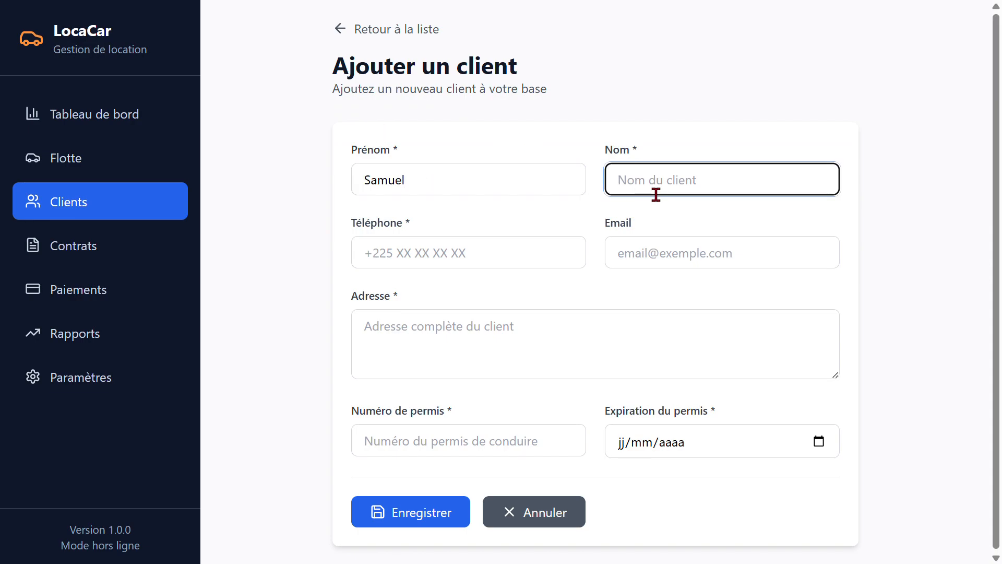
# Fill in the client's phone number, e-mail and address
pyautogui.click(520, 266)
pyautogui.click(495, 277)
pyautogui.click(682, 268)
pyautogui.click(738, 335)
pyautogui.click(581, 340)
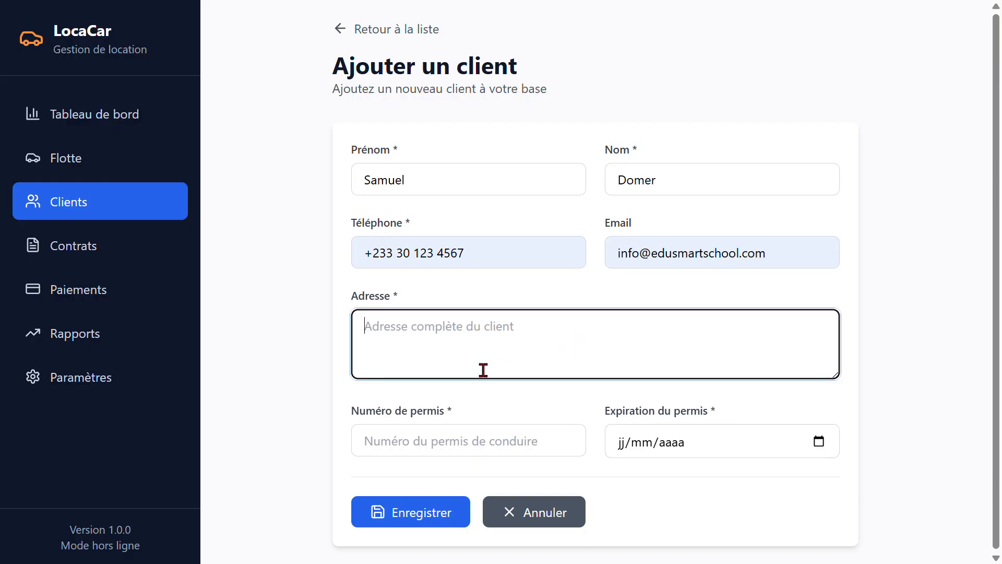
pyautogui.write('B')
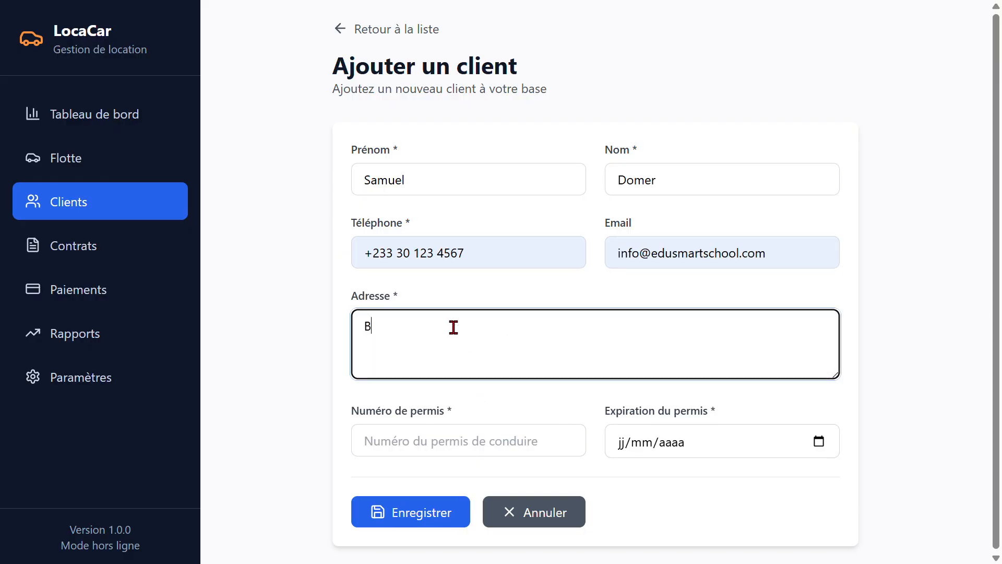
pyautogui.write('ouaké')
# Enter the client's driving licence number, set the licence expiry to 07/09/2025, and save the client
pyautogui.click(479, 452)
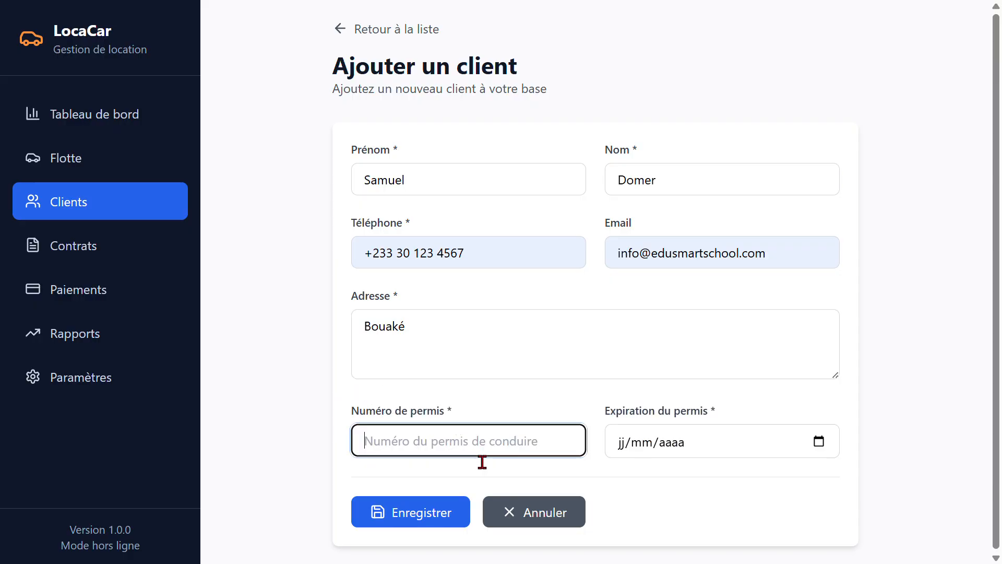
pyautogui.click(455, 468)
pyautogui.write('é"\'(-è')
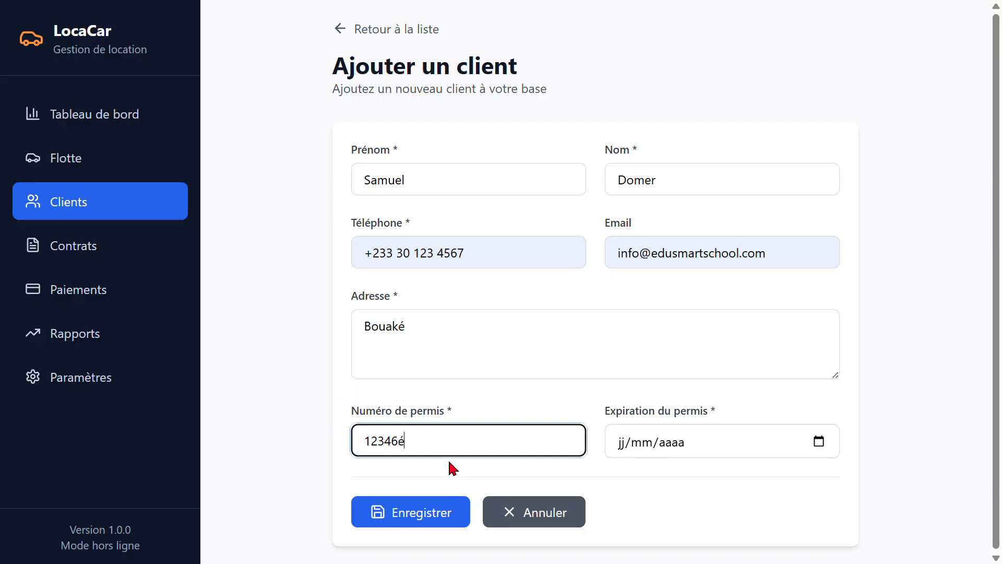
pyautogui.press('BackSpace')
pyautogui.press('BackSpace')
pyautogui.write('234567')
pyautogui.click(823, 449)
pyautogui.click(754, 275)
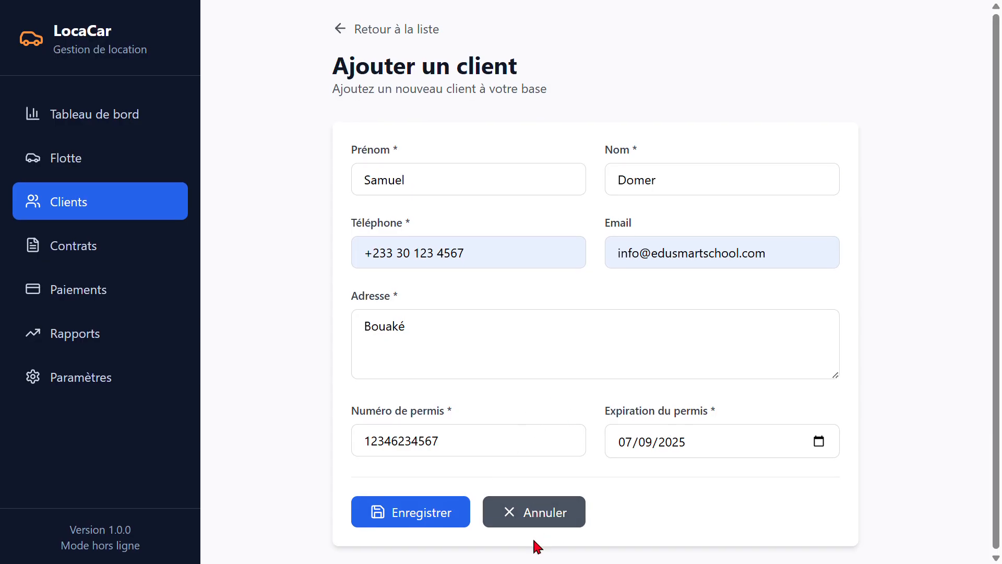
pyautogui.click(437, 528)
# Start a new rental contract, assigning the Toyota Corrolla - 12344AN and the registered client
pyautogui.click(122, 257)
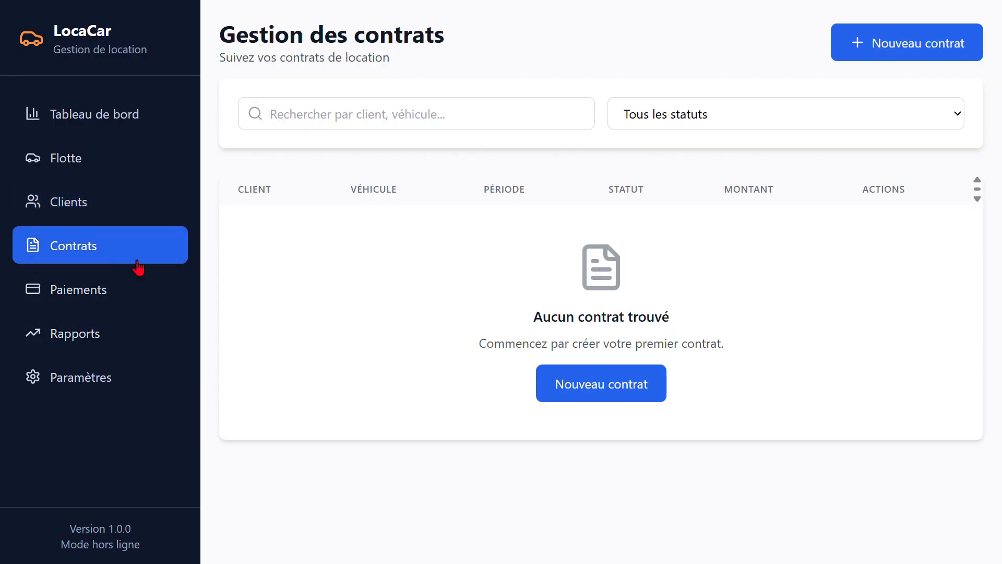
pyautogui.click(874, 46)
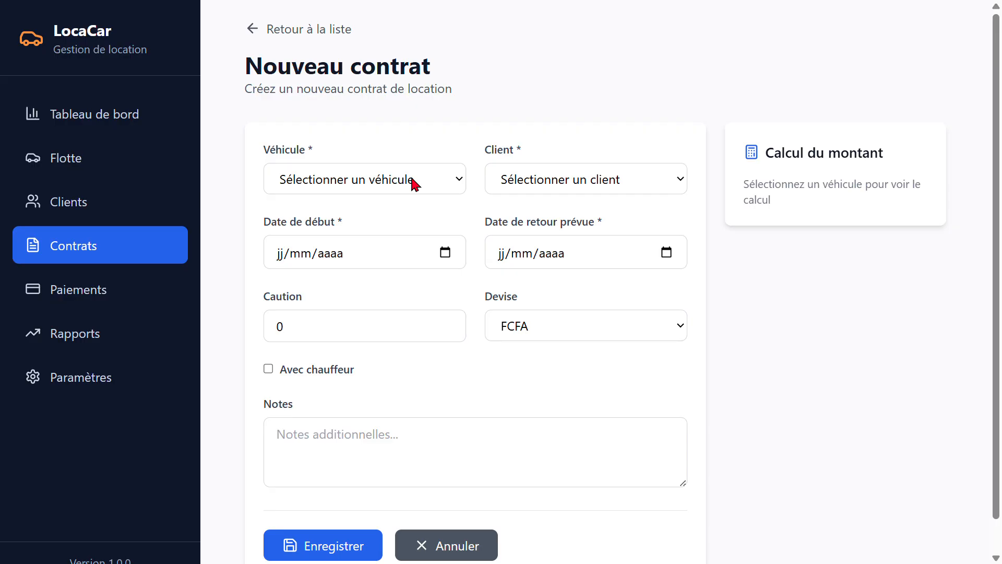
pyautogui.click(412, 189)
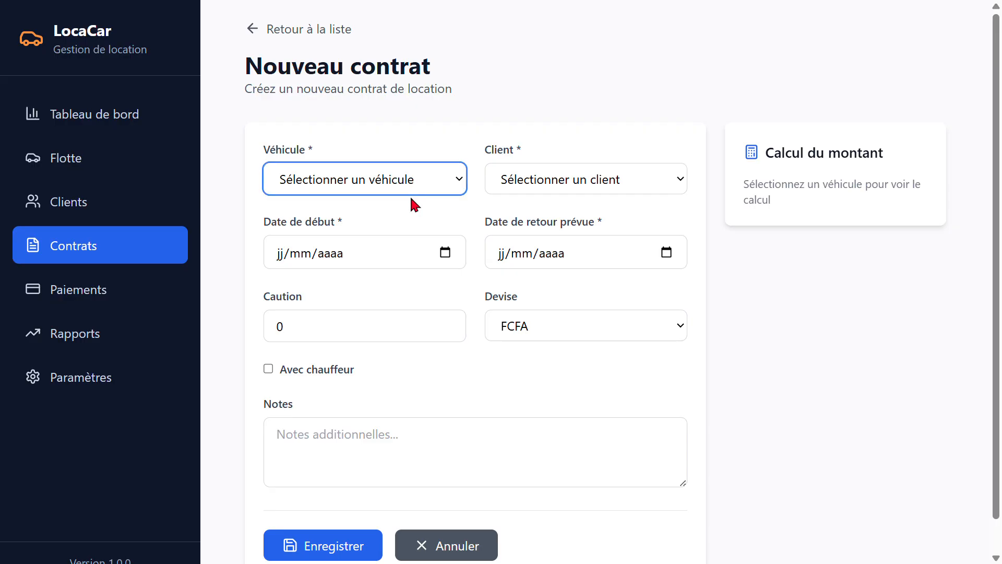
pyautogui.click(395, 223)
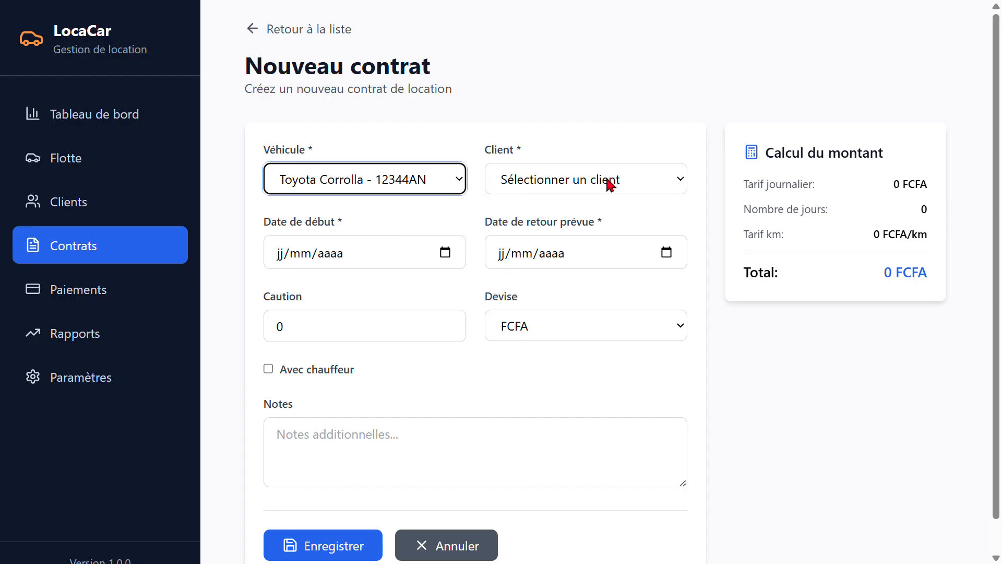
pyautogui.click(383, 183)
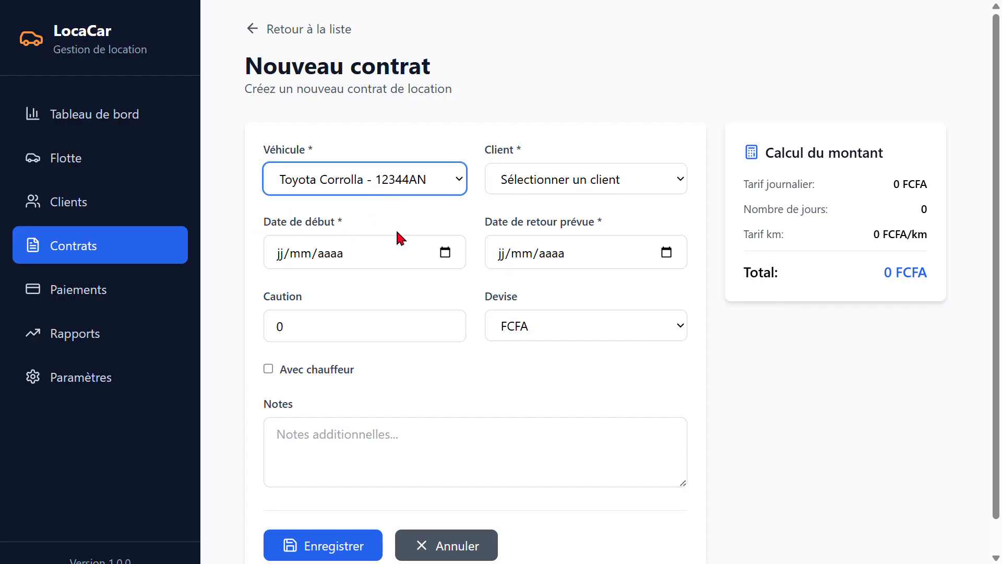
pyautogui.click(528, 182)
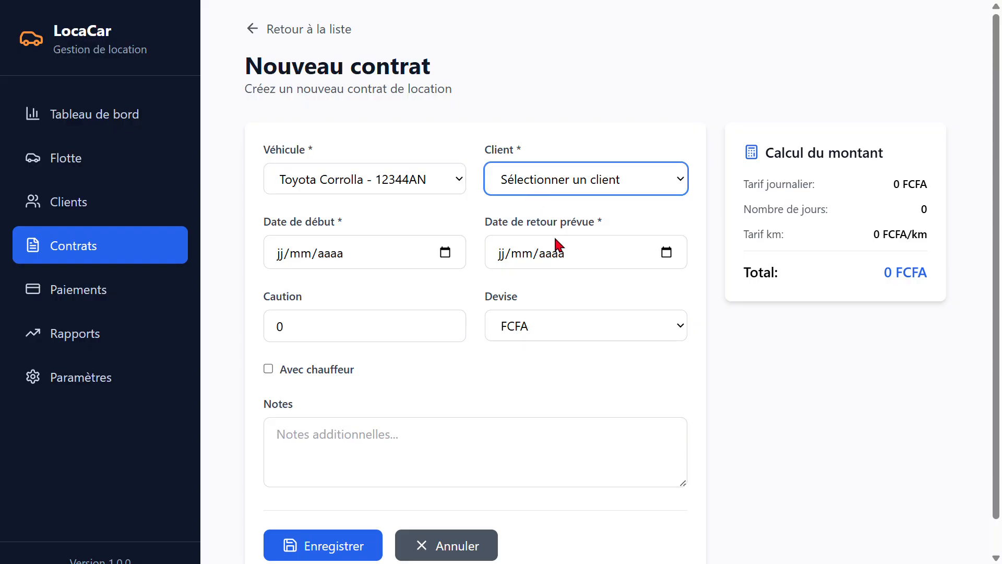
pyautogui.press('Down')
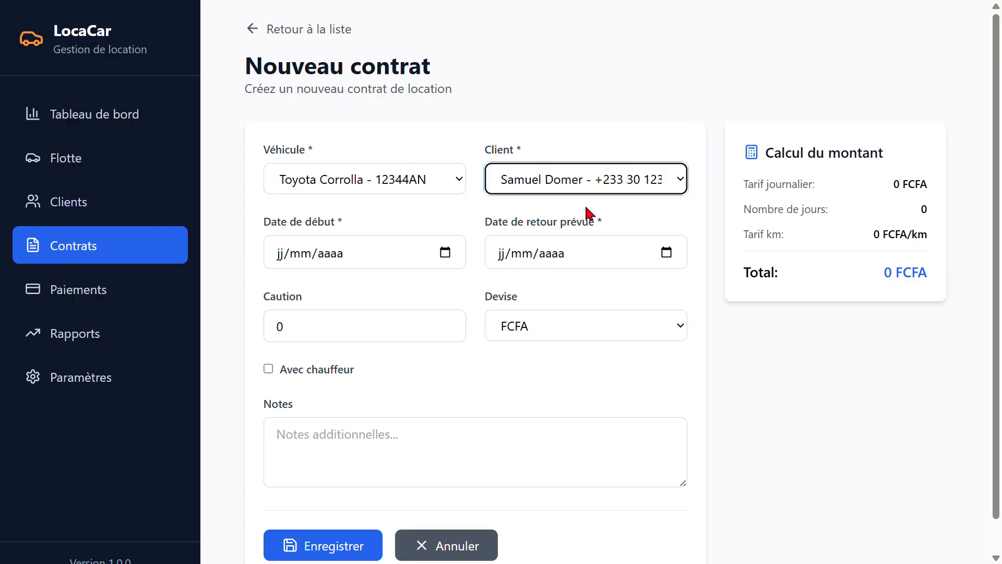
# Set the contract's start date to 07/09/2025 and expected return date to 28/09/2025, and check the day count and daily rate
pyautogui.click(449, 255)
pyautogui.click(414, 333)
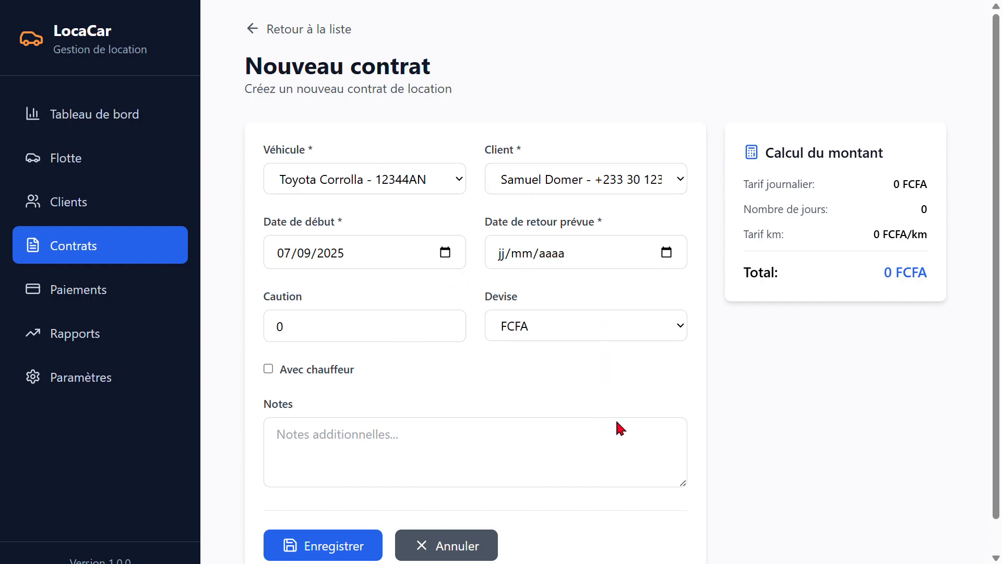
pyautogui.click(642, 406)
pyautogui.moveTo(916, 211); pyautogui.dragTo(751, 210)
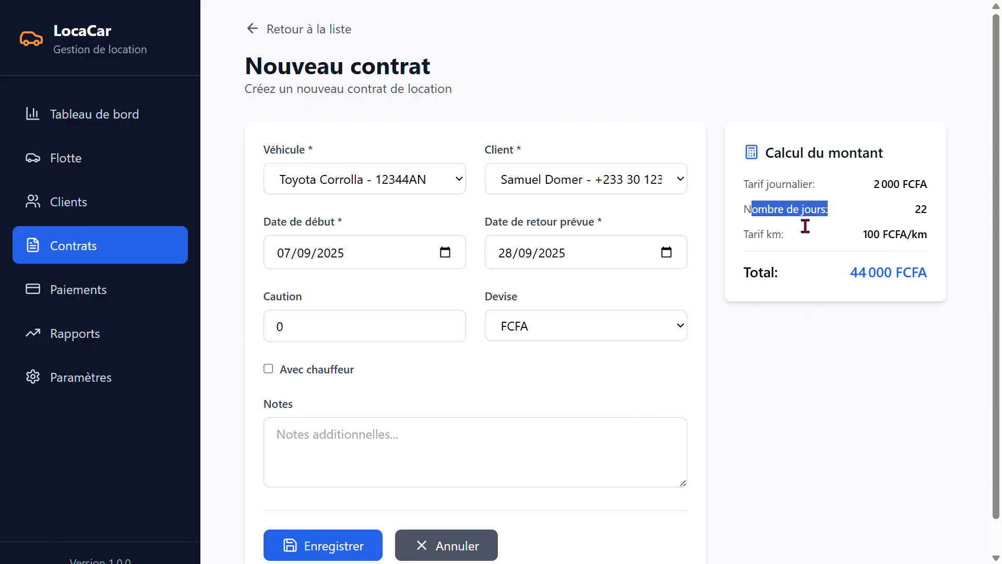
pyautogui.moveTo(872, 186); pyautogui.dragTo(931, 189)
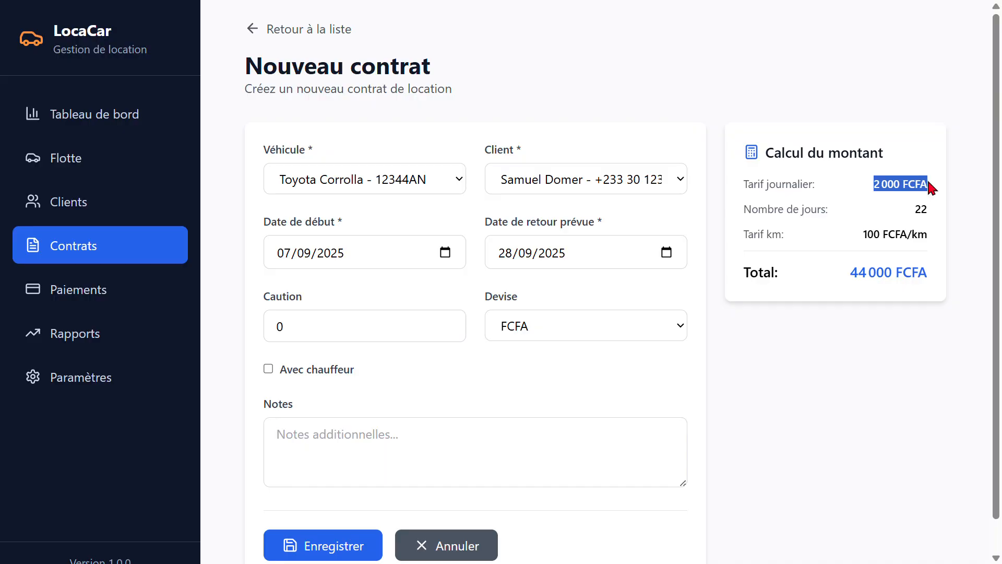
# Set the contract's expected return date to 28/12/2027 and review the daily rate, per-kilometre rate and total
pyautogui.moveTo(846, 240); pyautogui.dragTo(924, 242)
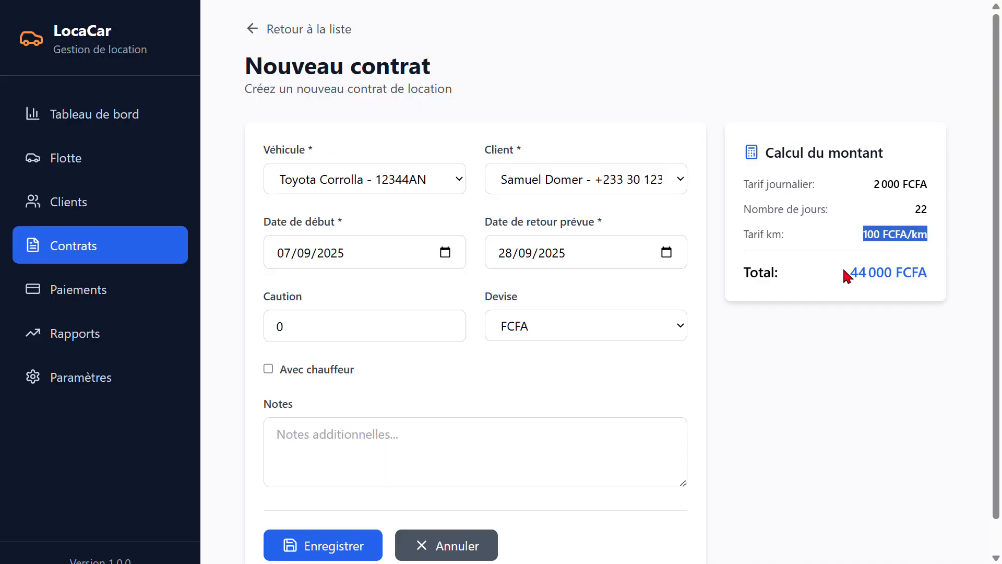
pyautogui.moveTo(846, 276); pyautogui.dragTo(934, 269)
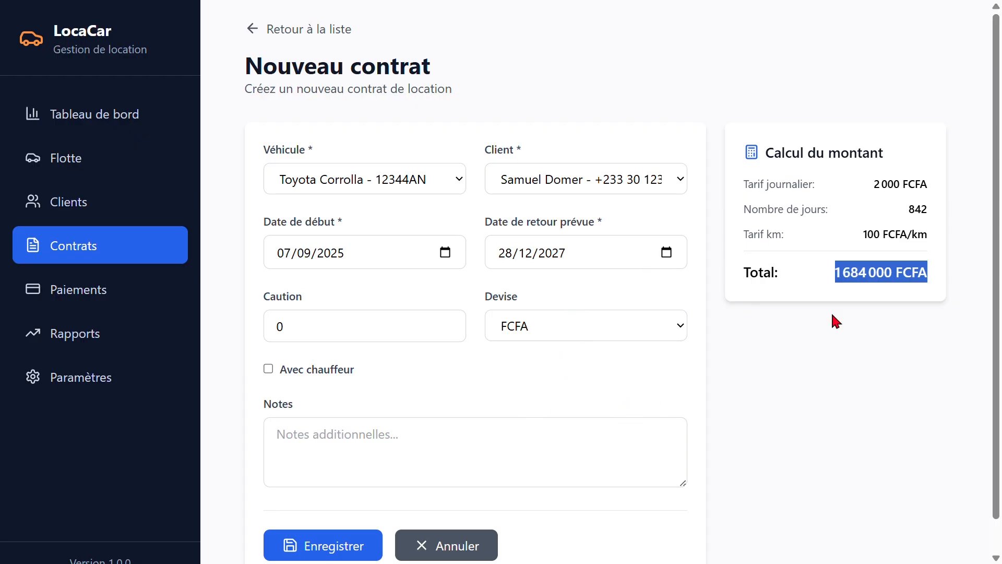
pyautogui.click(851, 243)
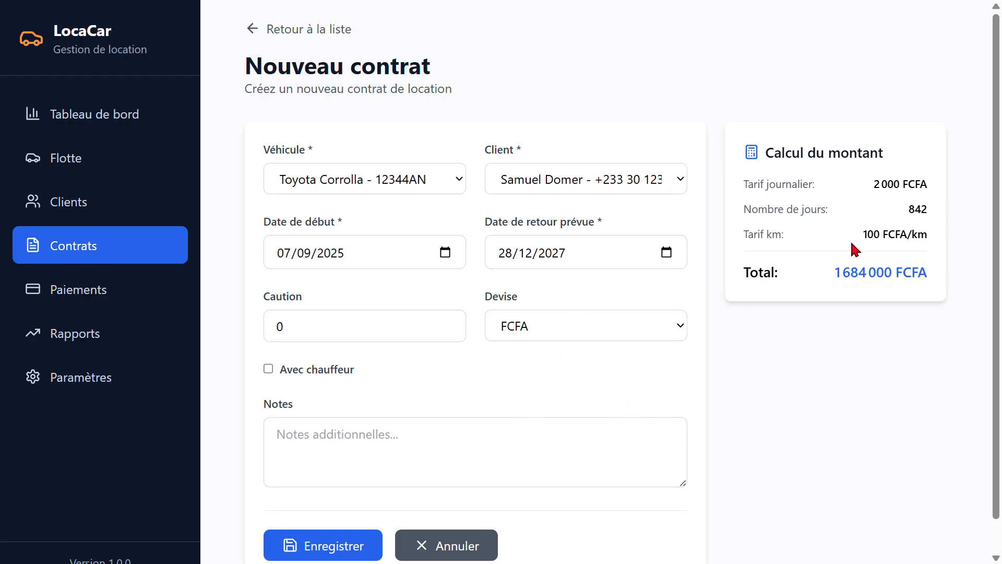
pyautogui.moveTo(848, 287); pyautogui.dragTo(934, 289)
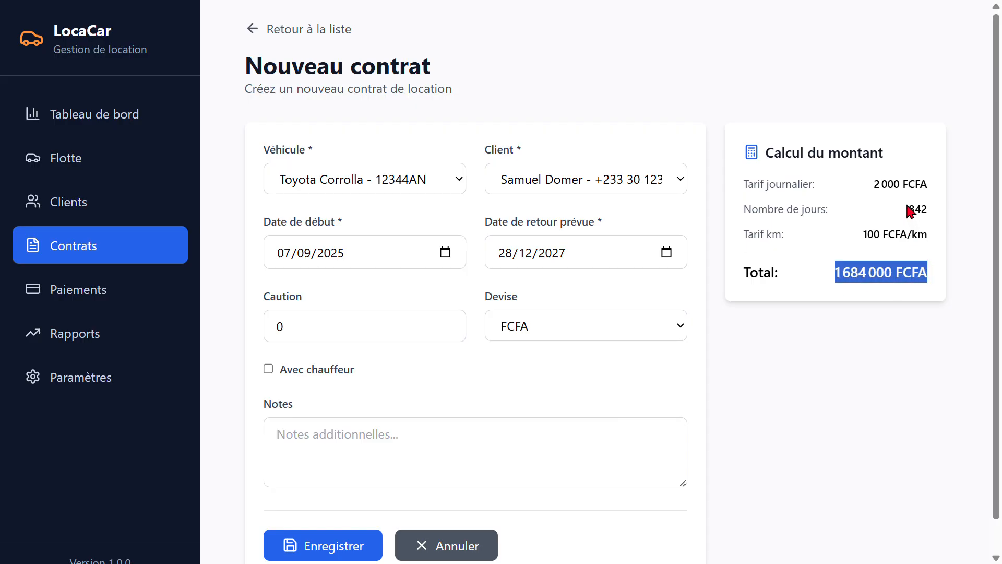
pyautogui.moveTo(870, 187); pyautogui.dragTo(933, 195)
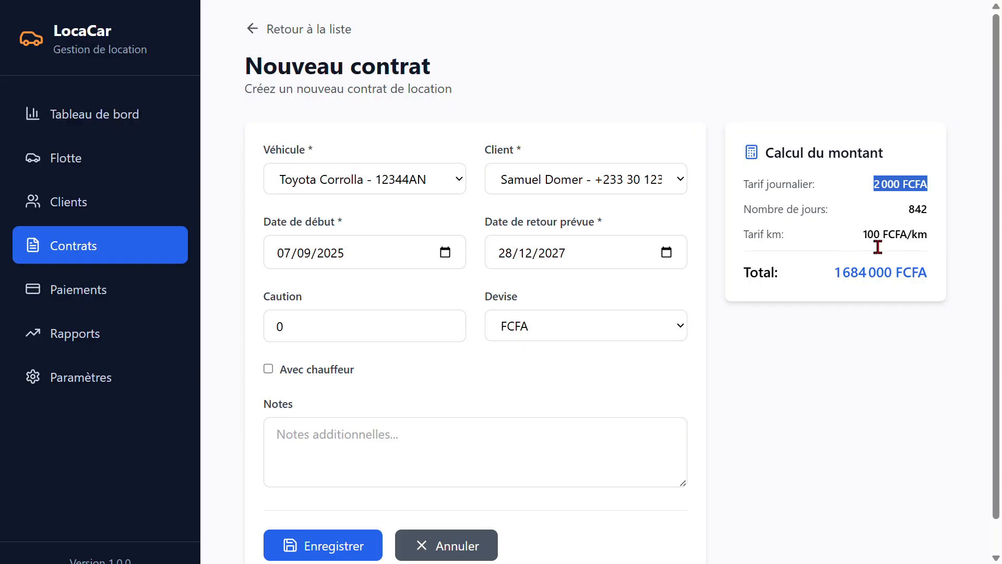
pyautogui.moveTo(868, 239); pyautogui.dragTo(939, 239)
pyautogui.click(783, 245)
# Set the contract's deposit to 10000 with FCFA as the currency, and include a driver
pyautogui.click(362, 342)
pyautogui.write('1')
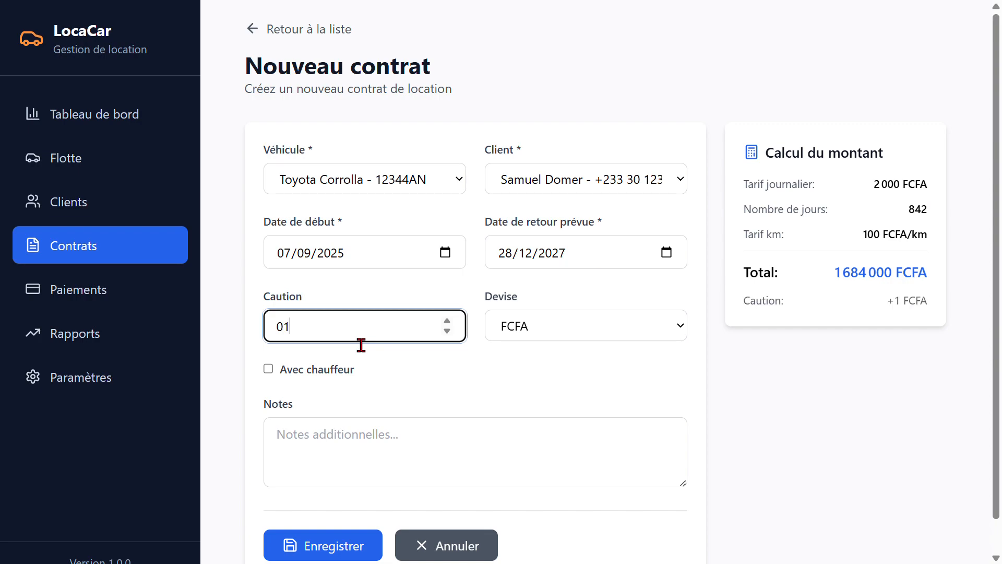
pyautogui.write('0000')
pyautogui.scroll(-1, 322, 380)
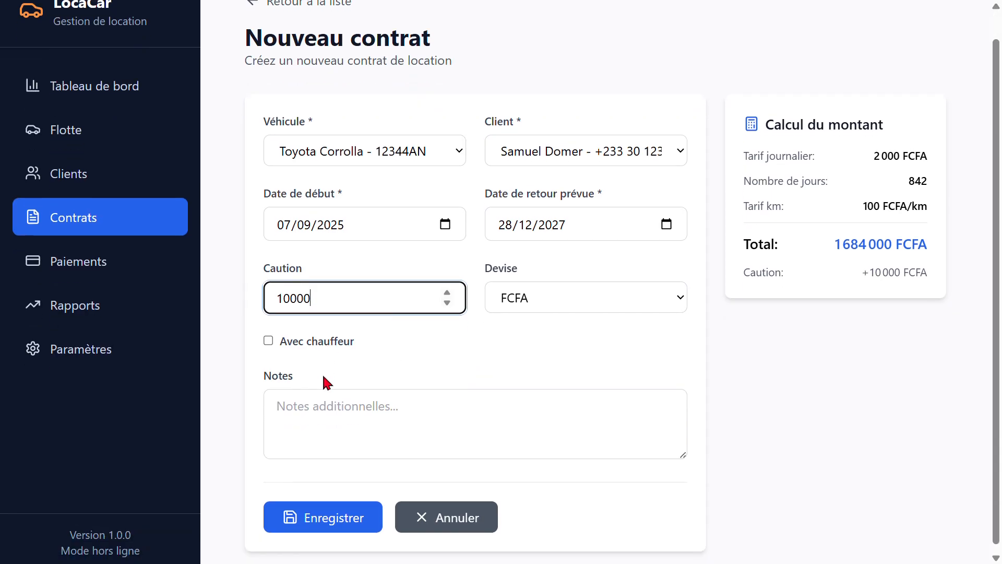
pyautogui.click(603, 293)
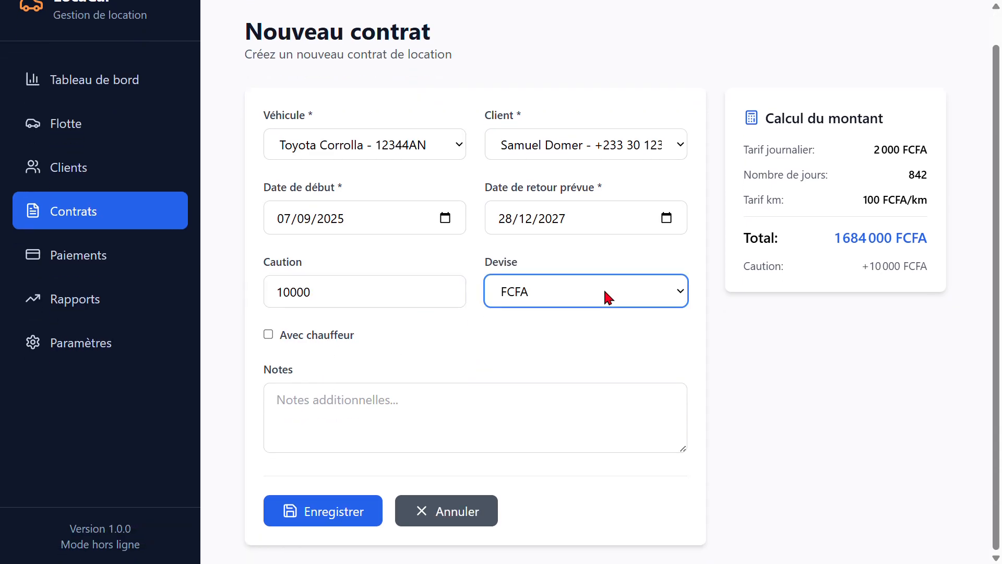
pyautogui.click(288, 335)
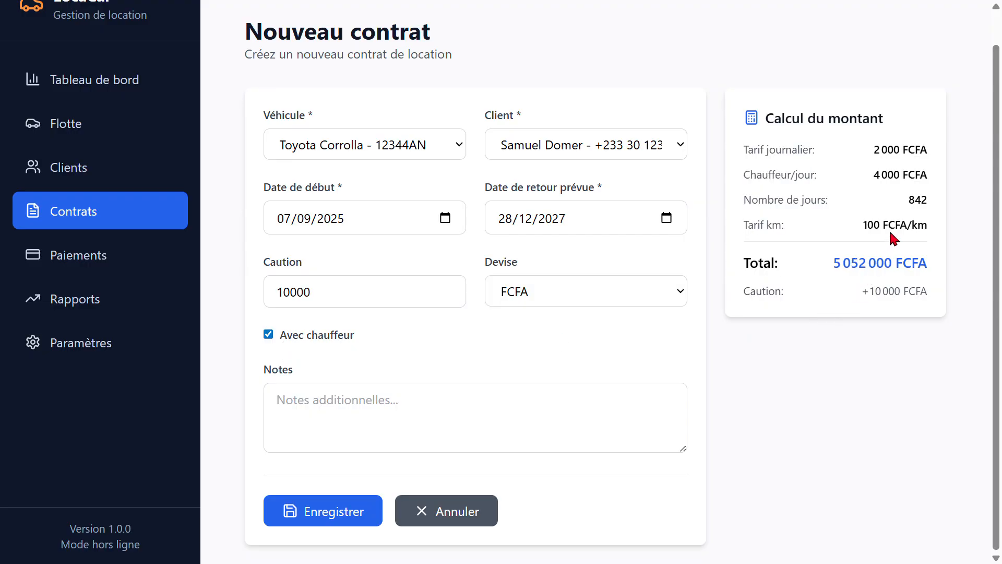
# Check the driver rate, total and deposit in the amount calculation, and save the contract
pyautogui.moveTo(745, 177); pyautogui.dragTo(937, 217)
pyautogui.moveTo(856, 226); pyautogui.dragTo(919, 230)
pyautogui.moveTo(834, 267); pyautogui.dragTo(944, 272)
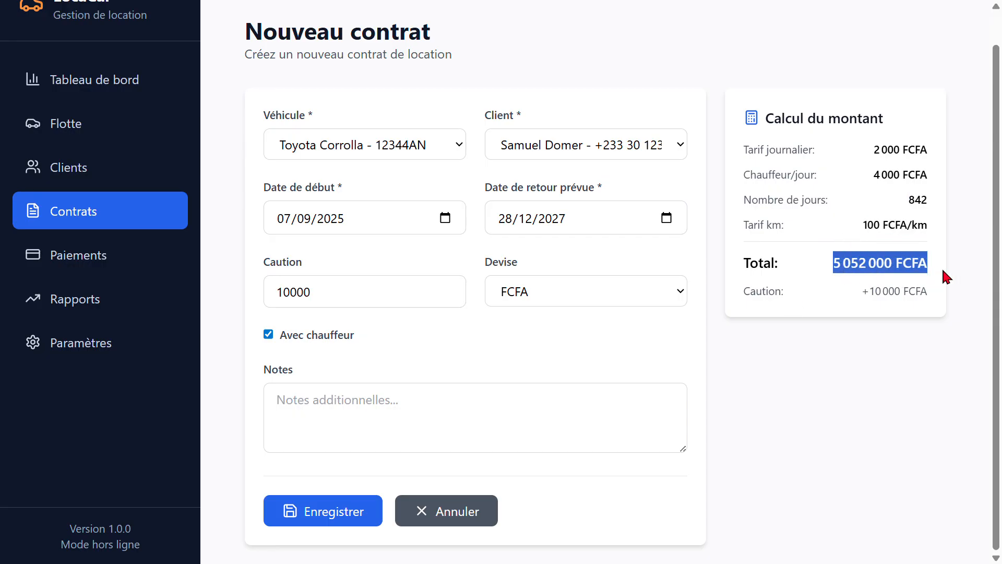
pyautogui.moveTo(864, 293); pyautogui.dragTo(952, 298)
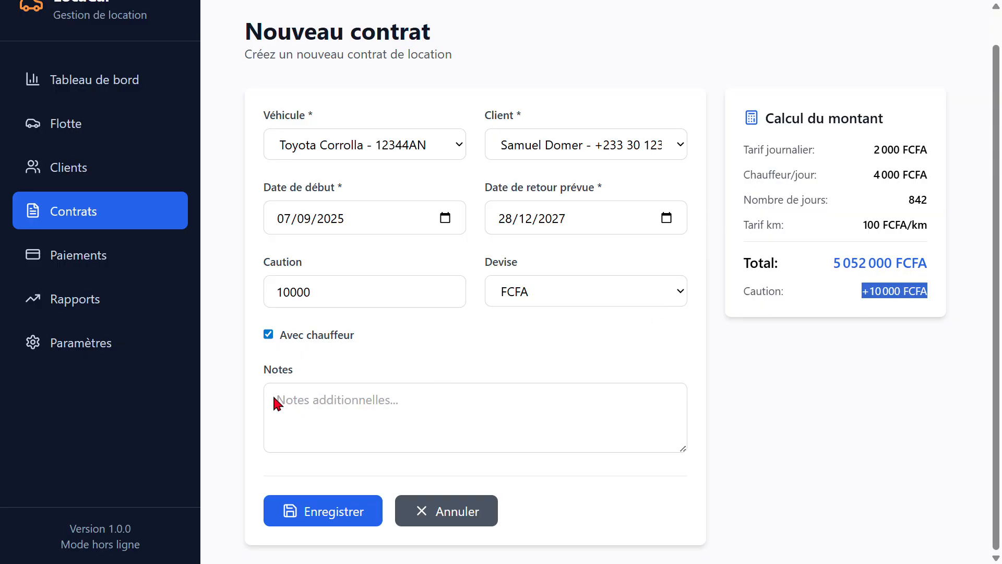
pyautogui.click(336, 514)
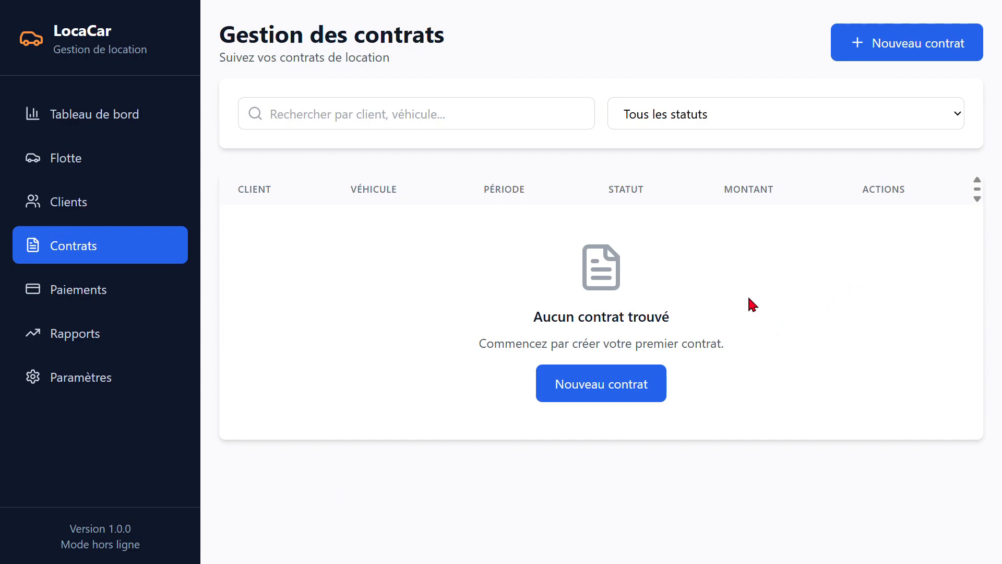
# Check the pending payment amount and start a new payment for the client's Toyota Corrolla contract
pyautogui.click(103, 306)
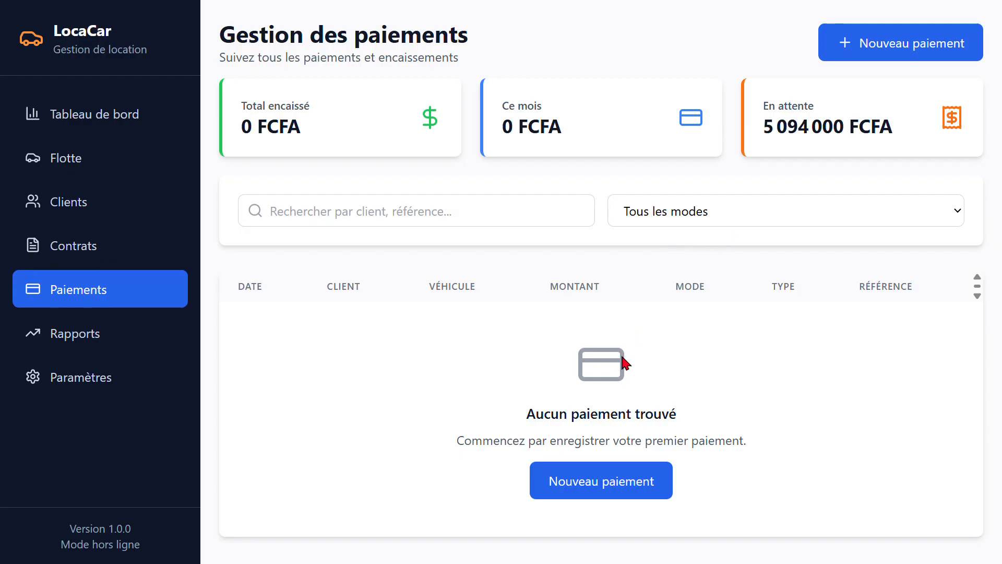
pyautogui.moveTo(762, 130); pyautogui.dragTo(784, 107)
pyautogui.click(867, 134)
pyautogui.click(577, 482)
pyautogui.click(474, 188)
pyautogui.click(471, 261)
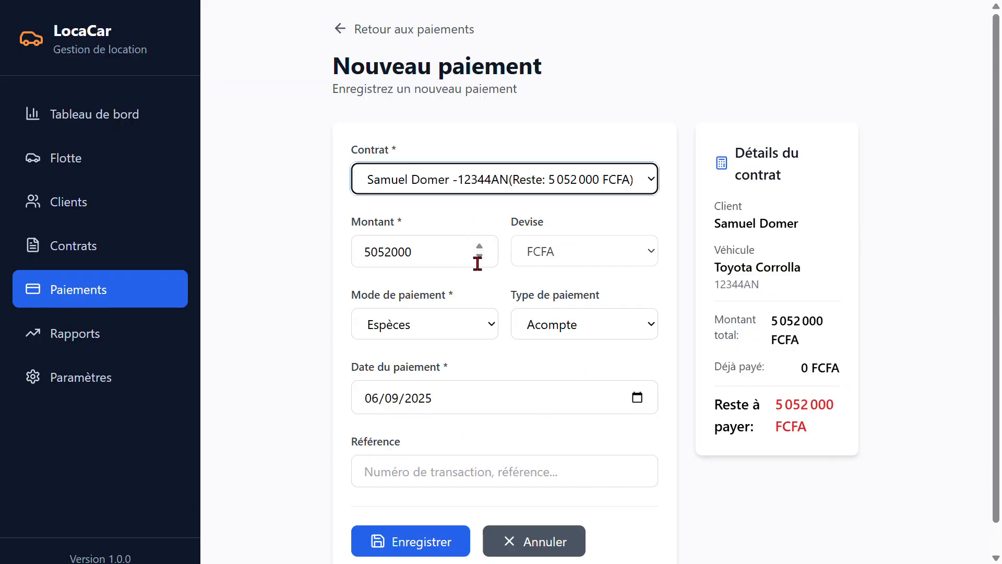
# Examine the client, vehicle and total amount in the contract details beside the new payment form
pyautogui.moveTo(716, 222); pyautogui.dragTo(829, 243)
pyautogui.moveTo(716, 270); pyautogui.dragTo(799, 273)
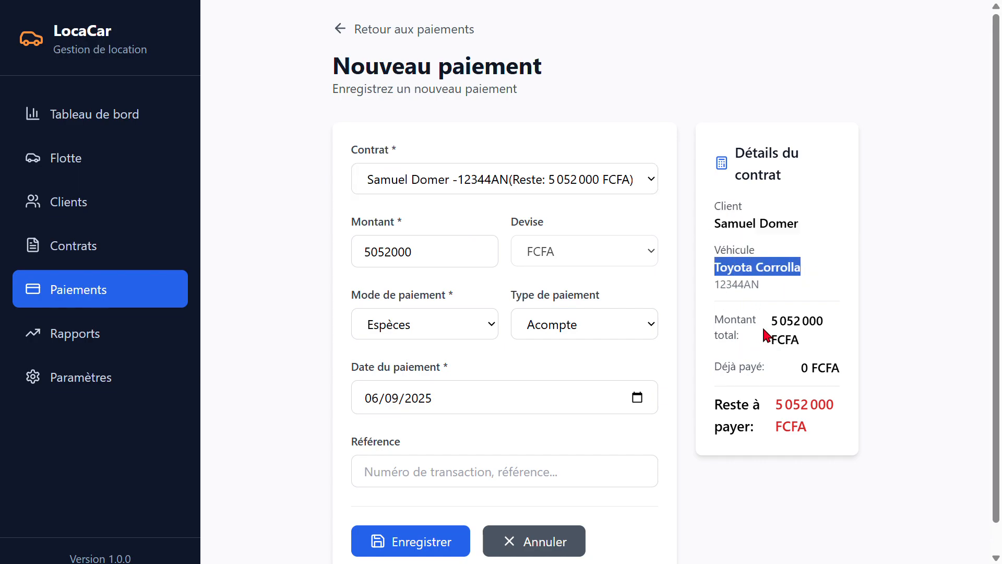
pyautogui.moveTo(772, 323); pyautogui.dragTo(794, 354)
pyautogui.doubleClick(794, 351)
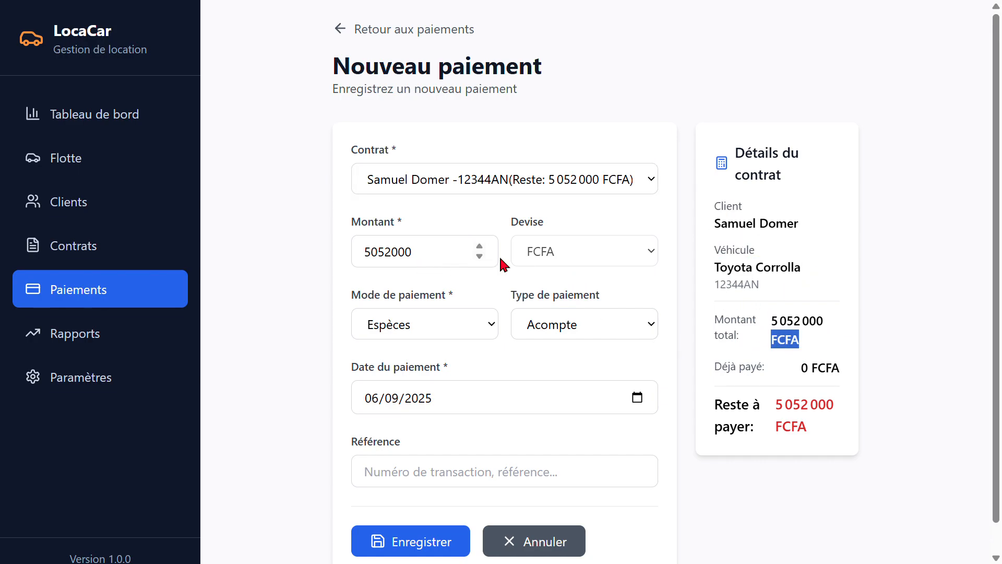
pyautogui.scroll(-1, 474, 292)
pyautogui.scroll(1, 474, 209)
pyautogui.click(741, 242)
pyautogui.moveTo(727, 225); pyautogui.dragTo(812, 236)
pyautogui.moveTo(727, 269); pyautogui.dragTo(817, 284)
pyautogui.click(758, 305)
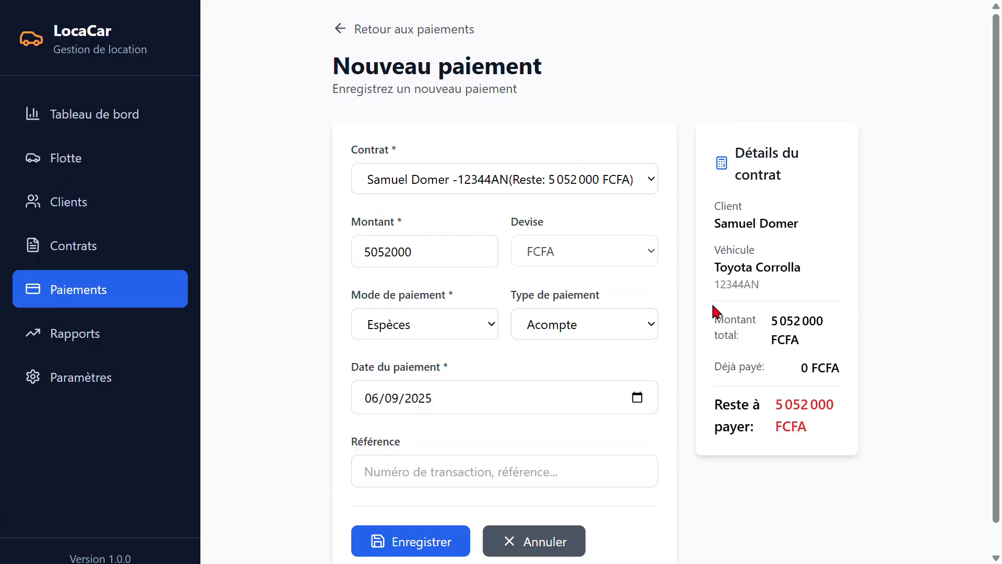
pyautogui.scroll(-1, 364, 391)
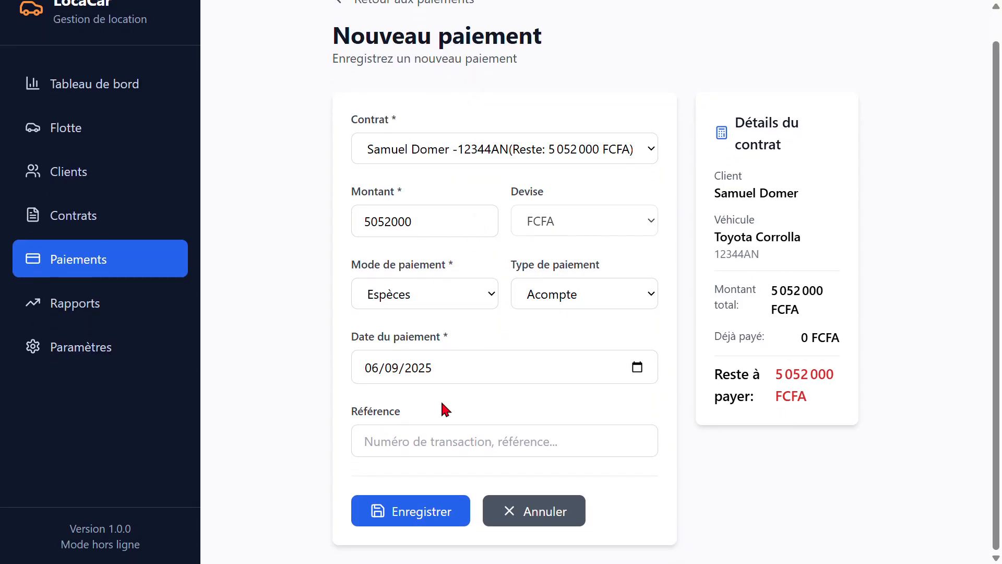
pyautogui.scroll(1, 780, 407)
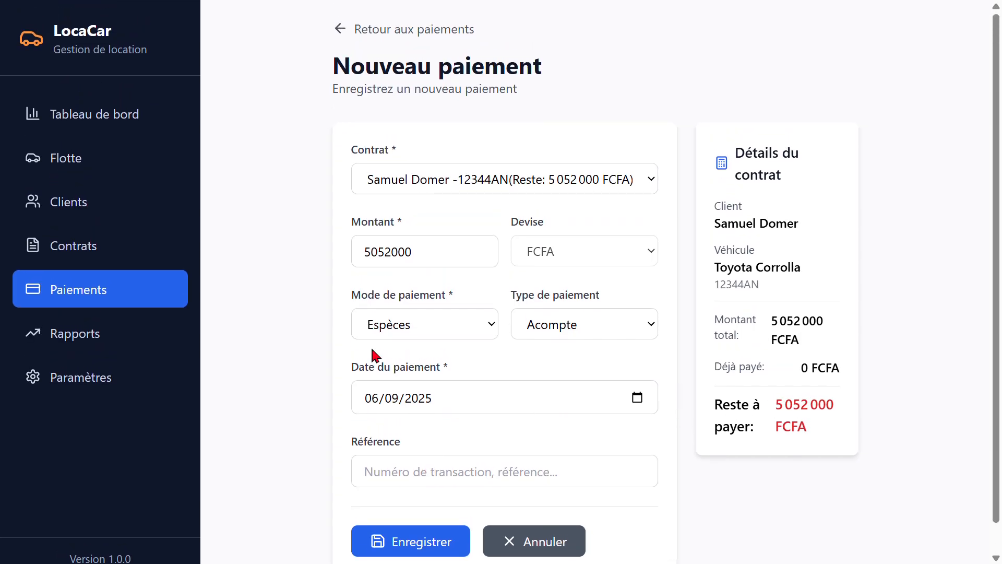
# Change the payment amount to 505199
pyautogui.click(460, 263)
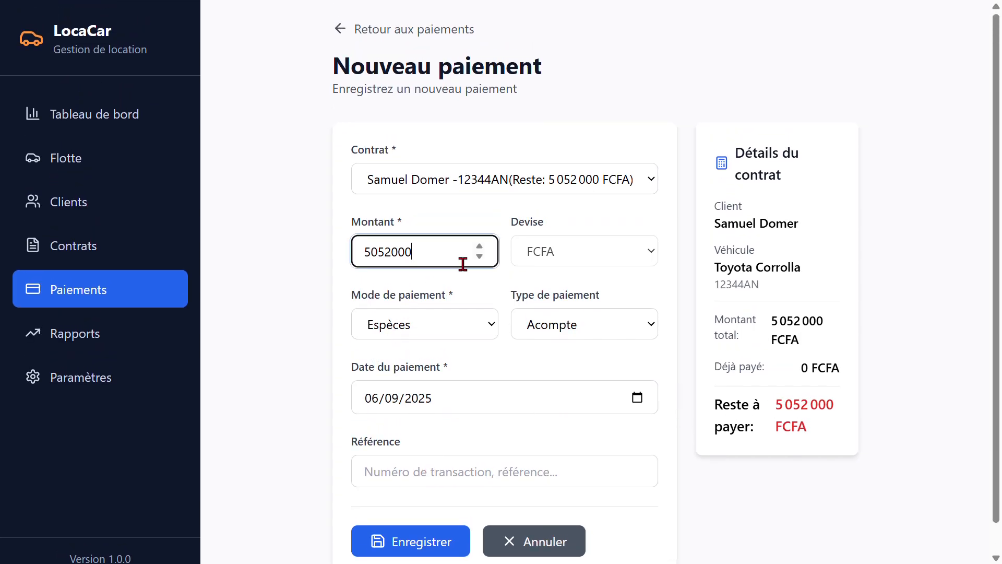
pyautogui.write(',01')
pyautogui.press('Down')
pyautogui.press('Down')
pyautogui.press('Down')
pyautogui.press('Down')
# Check the payment options, keeping the mode as Espèces and the type as Acompte
pyautogui.click(464, 333)
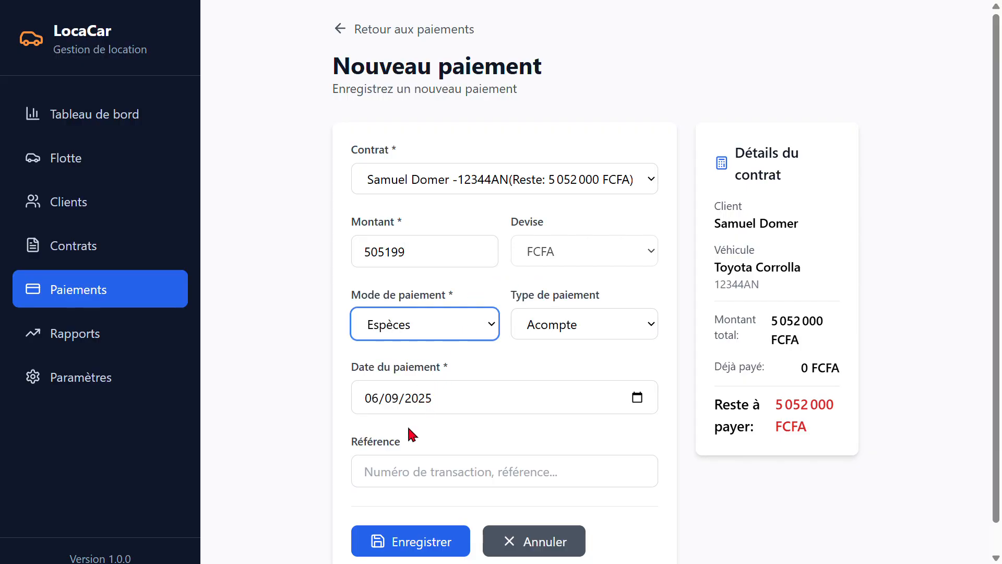
pyautogui.click(554, 328)
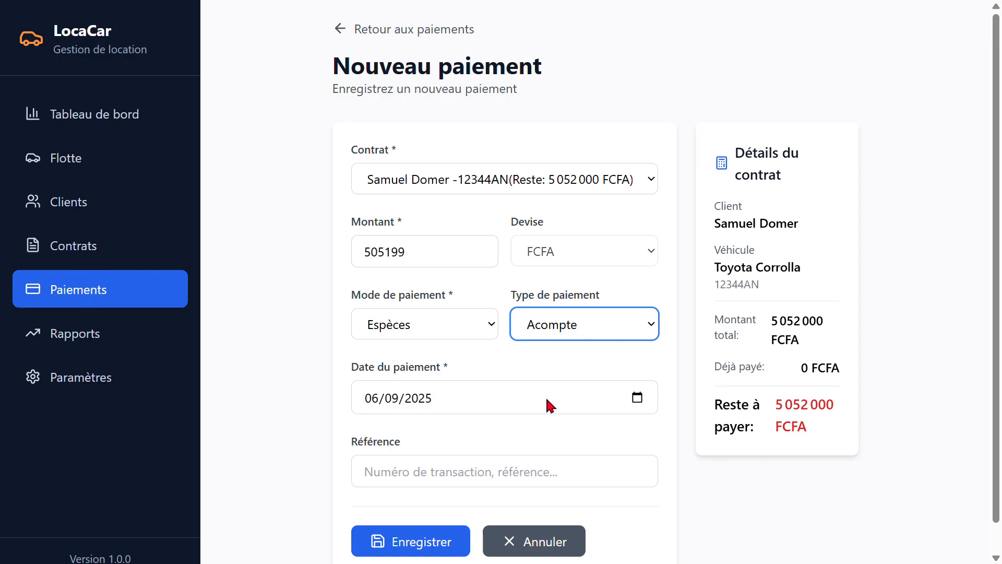
pyautogui.click(568, 330)
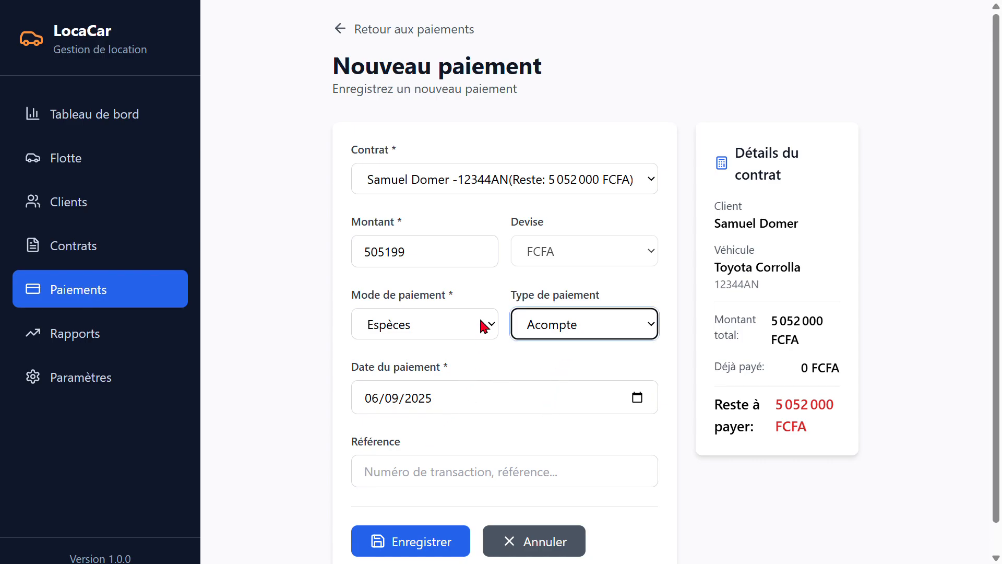
# Set the payment amount to 50000 FCFA and save the payment
pyautogui.click(432, 258)
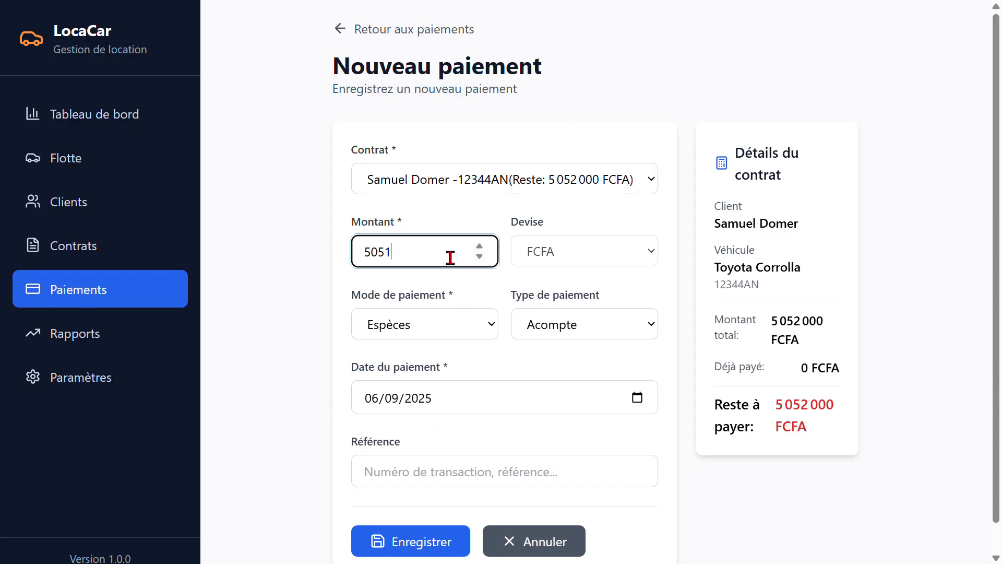
pyautogui.write('000')
pyautogui.moveTo(826, 320); pyautogui.dragTo(788, 328)
pyautogui.scroll(-1, 402, 368)
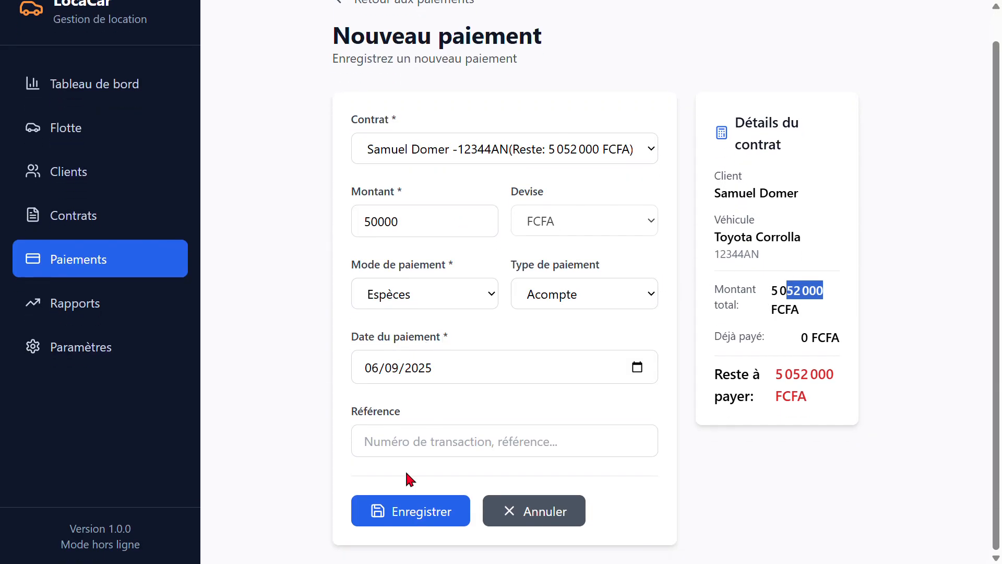
pyautogui.click(417, 514)
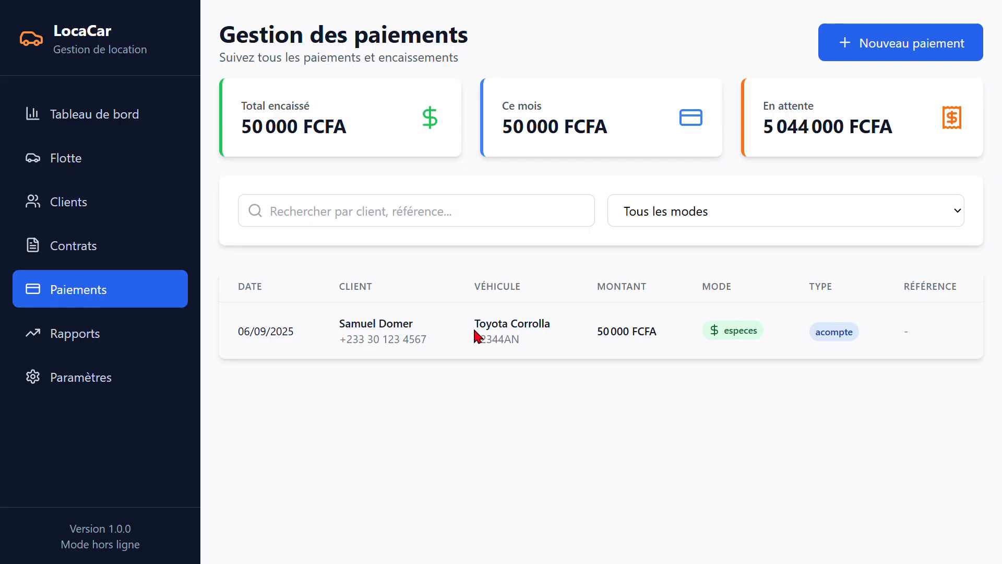
# Review the saved payment's client, vehicle, amount and type, along with this month's collected amount
pyautogui.moveTo(329, 329); pyautogui.dragTo(859, 344)
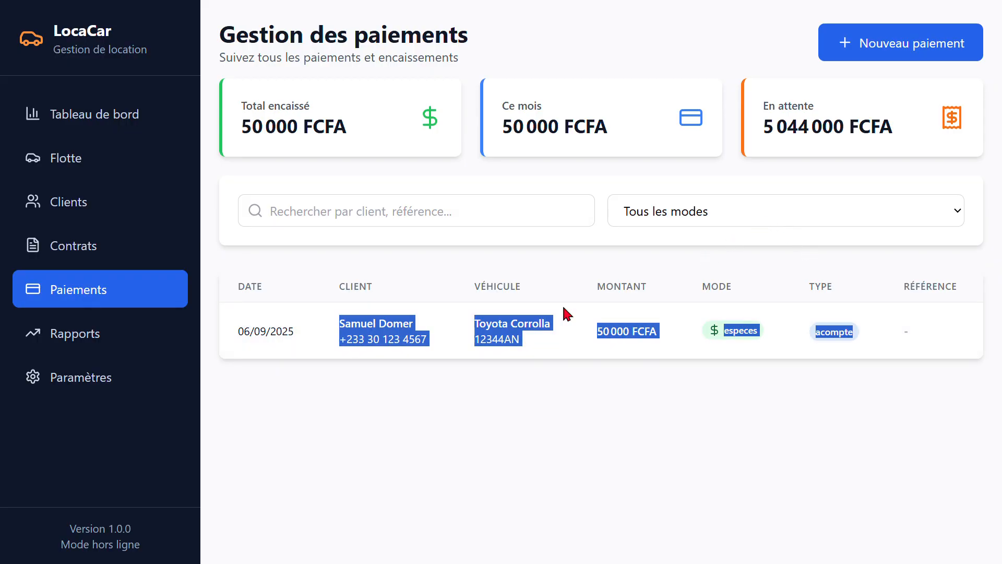
pyautogui.moveTo(609, 130); pyautogui.dragTo(538, 132)
pyautogui.moveTo(856, 333); pyautogui.dragTo(796, 342)
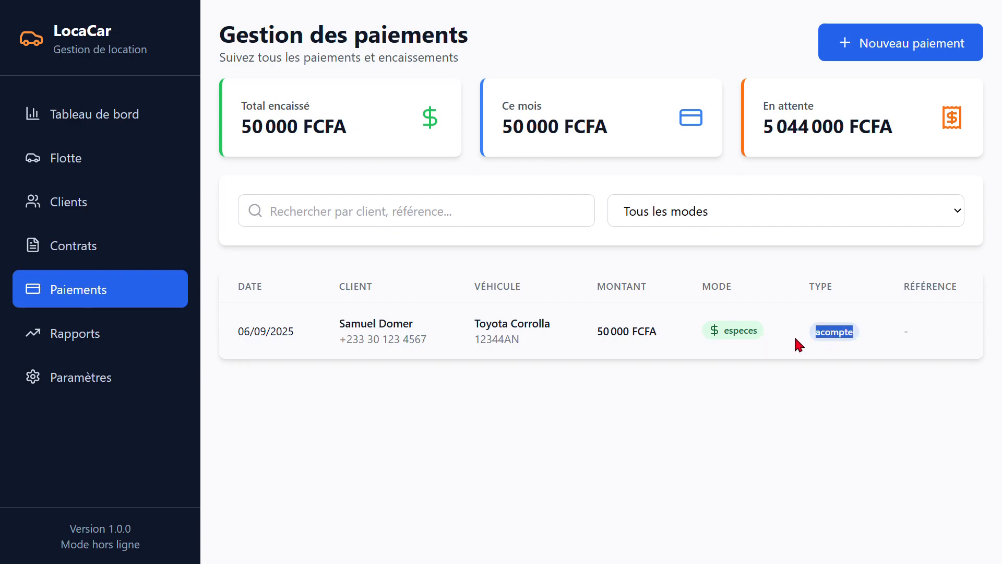
pyautogui.click(872, 45)
pyautogui.click(549, 331)
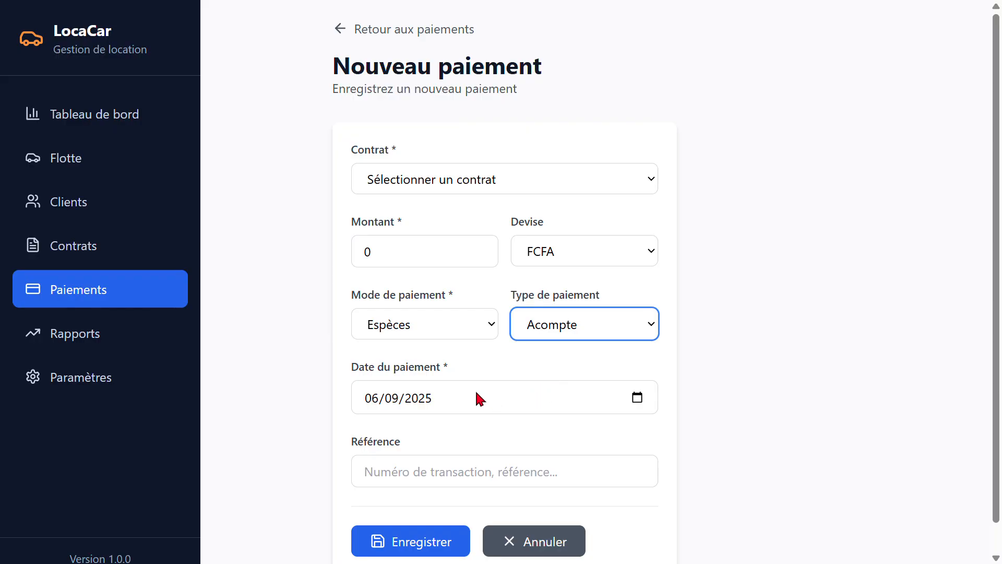
pyautogui.scroll(-1, 501, 459)
pyautogui.click(550, 515)
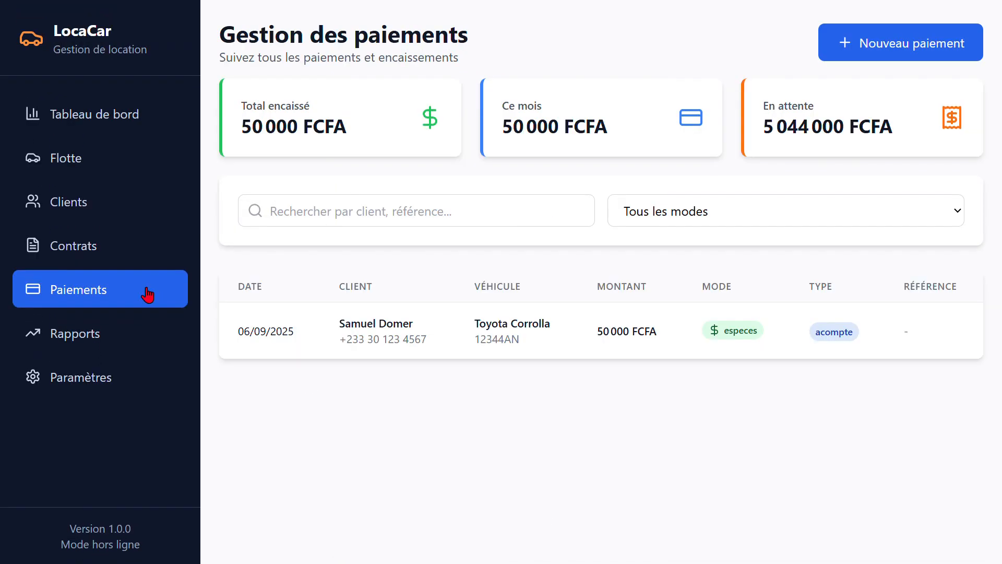
# Open the reports and examine the monthly evolution, fleet usage, top vehicles and top clients
pyautogui.click(94, 333)
pyautogui.scroll(-4, 578, 316)
pyautogui.scroll(4, 606, 199)
pyautogui.scroll(-4, 548, 219)
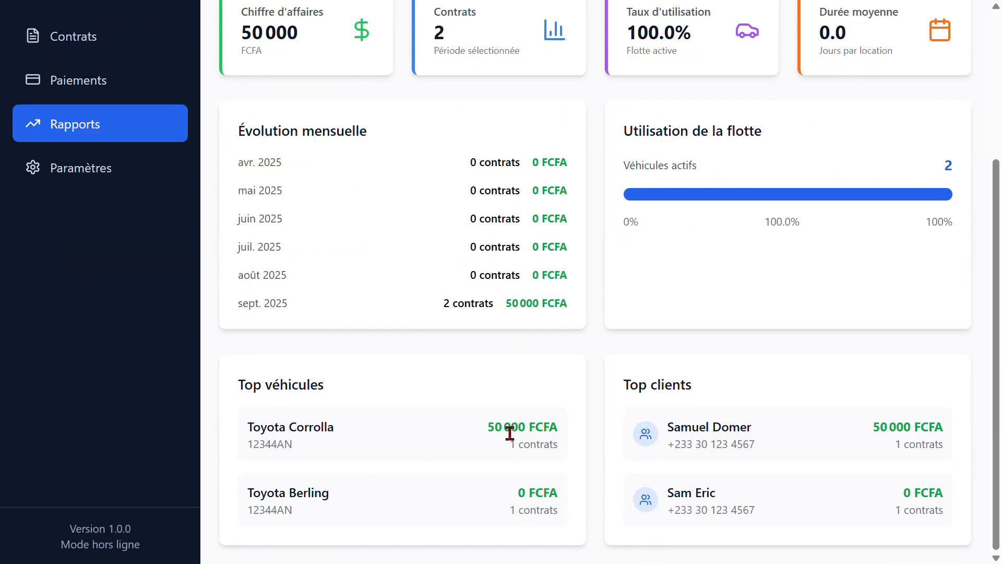
pyautogui.moveTo(494, 428); pyautogui.dragTo(574, 436)
pyautogui.moveTo(500, 496); pyautogui.dragTo(593, 485)
pyautogui.moveTo(671, 439); pyautogui.dragTo(741, 439)
pyautogui.moveTo(676, 501); pyautogui.dragTo(717, 502)
pyautogui.scroll(1, 615, 389)
pyautogui.scroll(3, 608, 366)
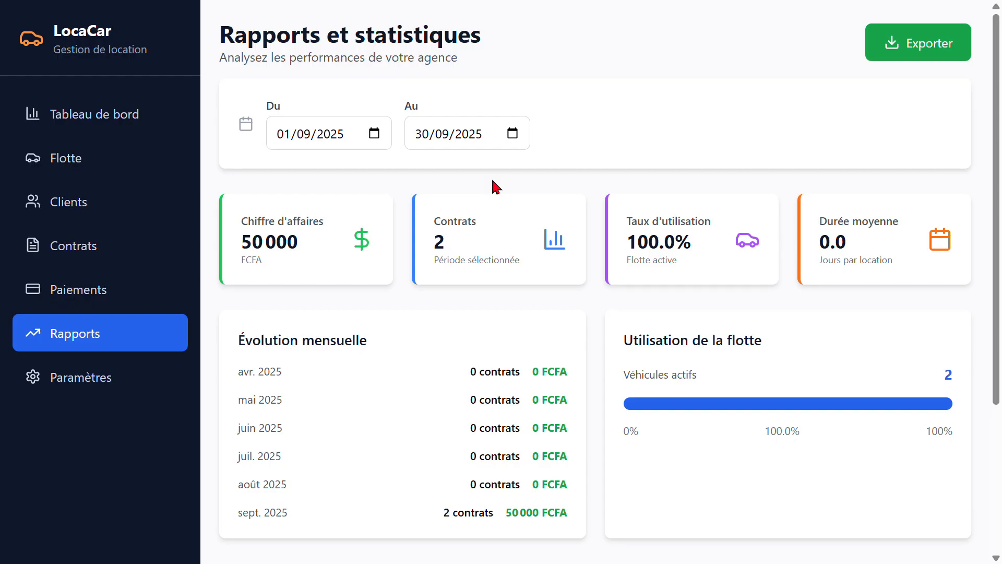
pyautogui.scroll(-4, 929, 184)
pyautogui.scroll(4, 874, 195)
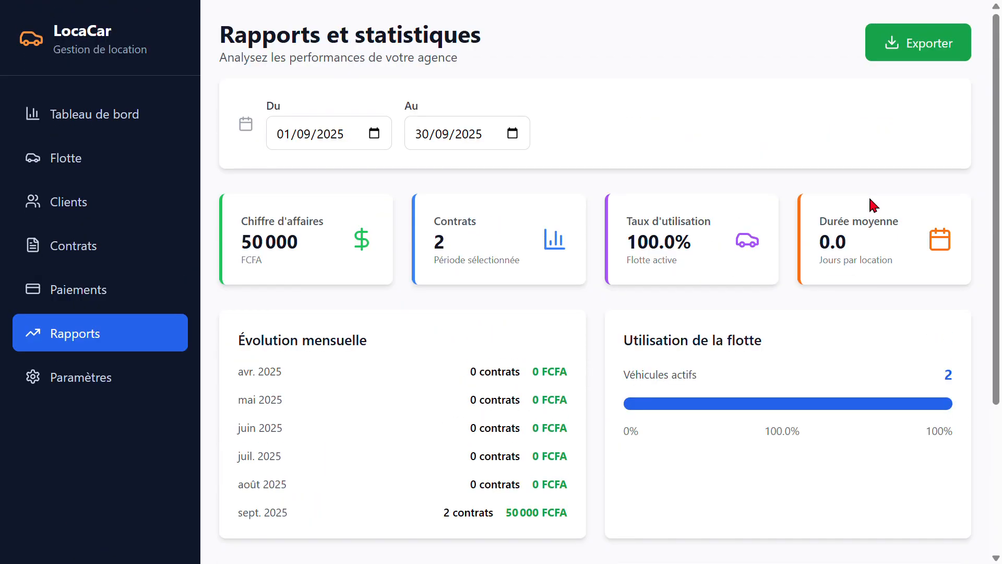